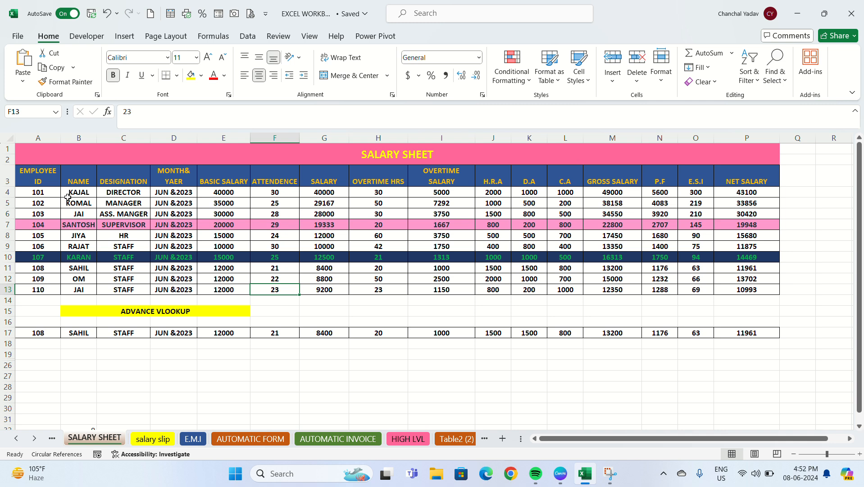
Examine the employee pay table on SALARY SHEET and the blank form layout on the salary slip sheet
click(68, 197)
click(143, 211)
click(206, 211)
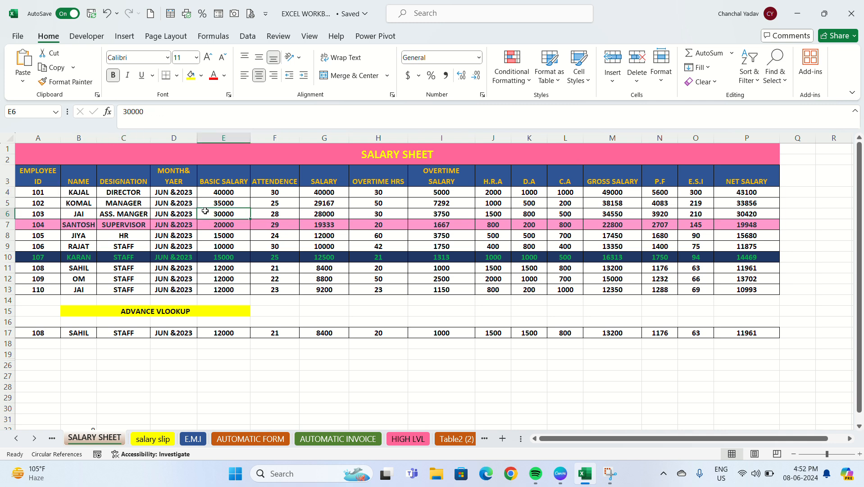
click(293, 212)
click(329, 211)
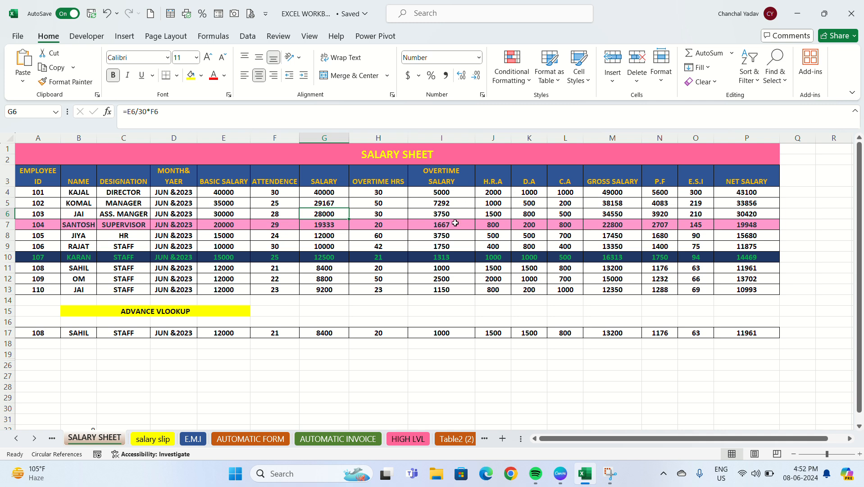
click(159, 438)
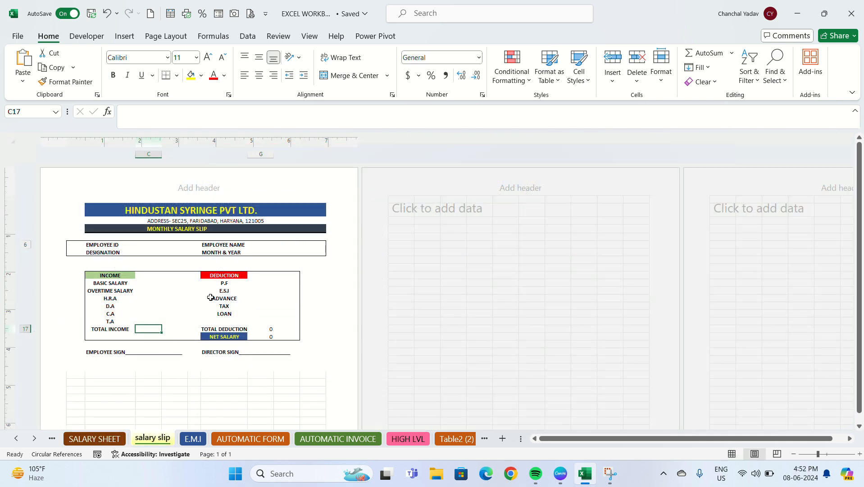
click(107, 440)
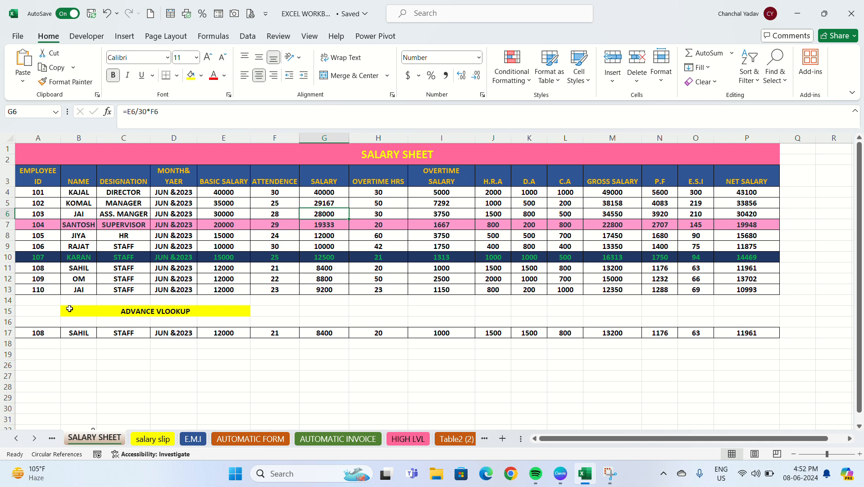
click(153, 439)
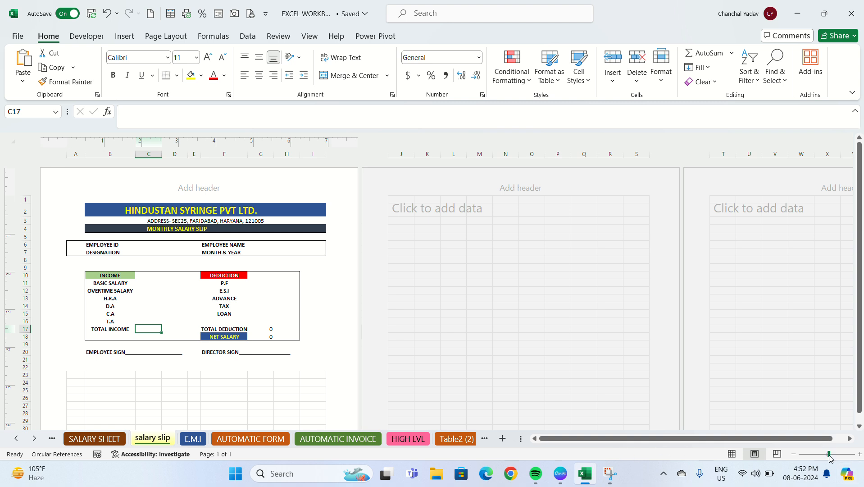
Begin a VLOOKUP formula in the slip's Employee Name cell G6 with the employee ID cell C6 as lookup value
click(831, 456)
click(437, 205)
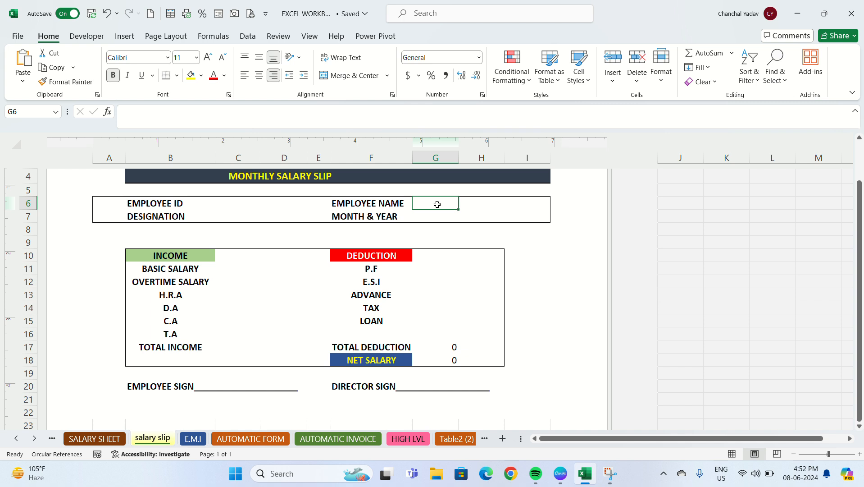
text(=vlooku)
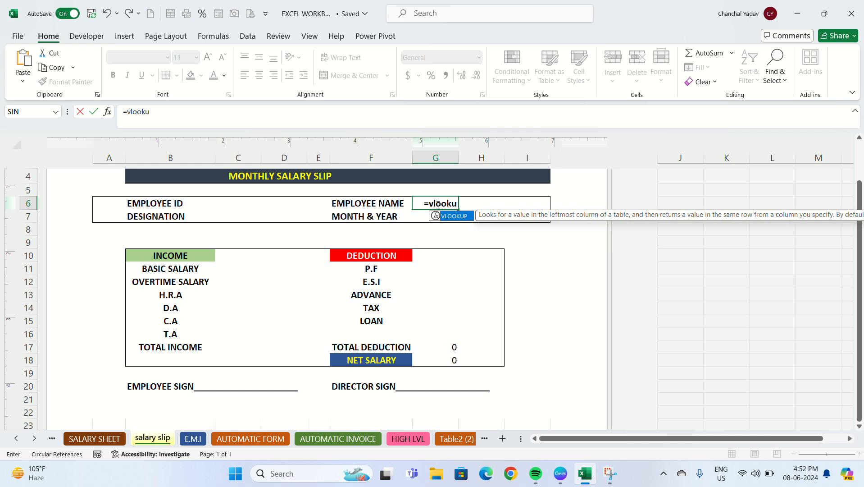
text(p)
key(Tab)
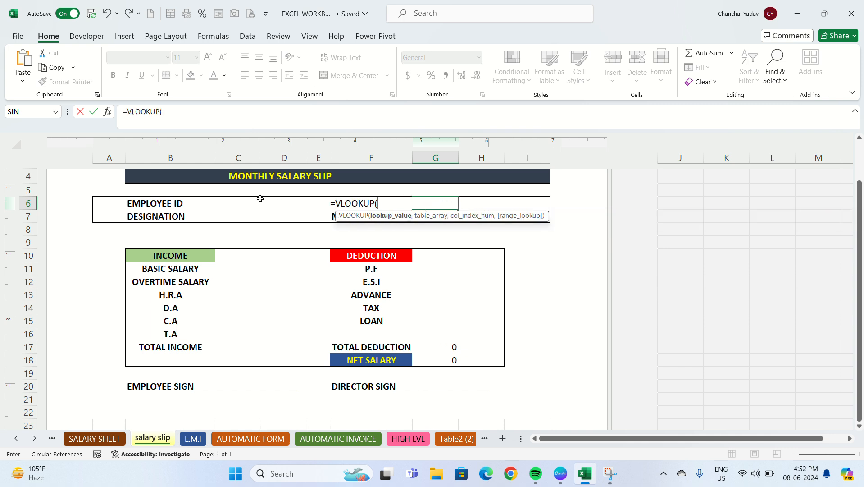
click(232, 203)
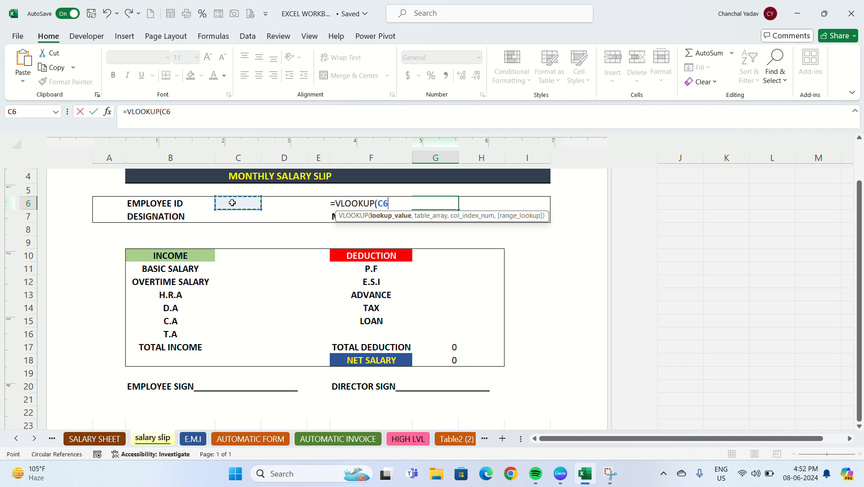
click(411, 207)
text(,)
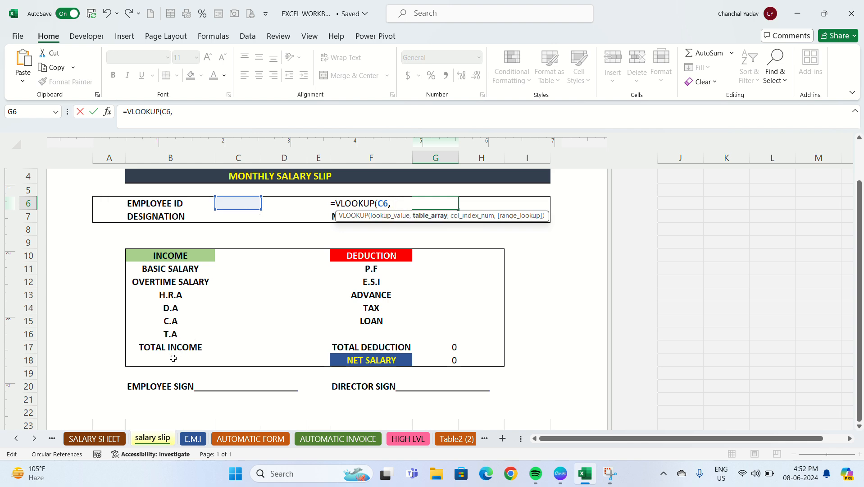
Complete the Employee Name formula with the absolute range 'SALARY SHEET'!$A$3:$P$13, column index 2 and exact match 0
click(100, 440)
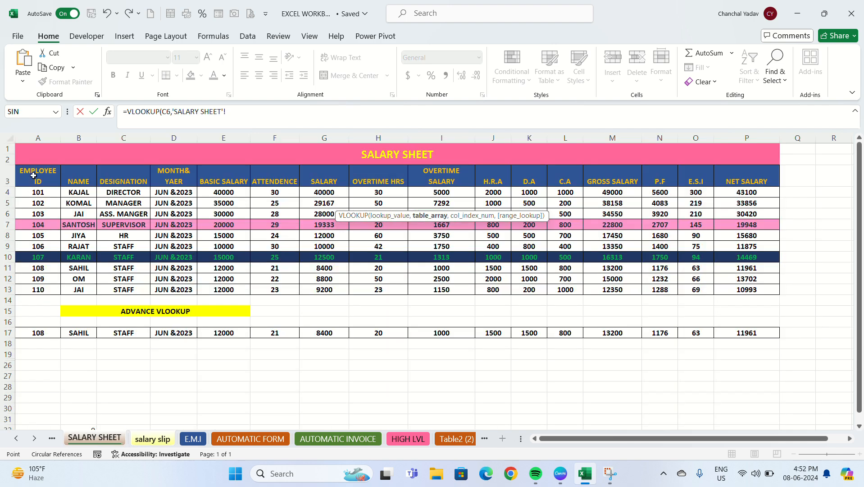
drag(36, 176, 741, 288)
key(F4)
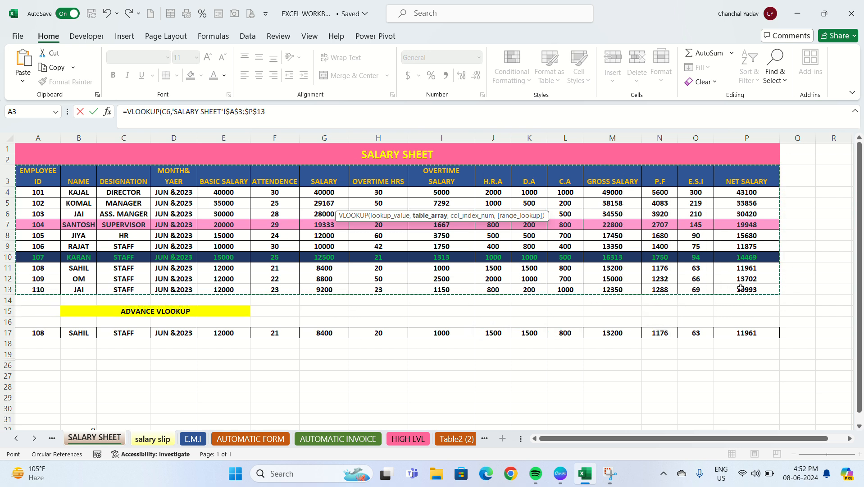
text(,)
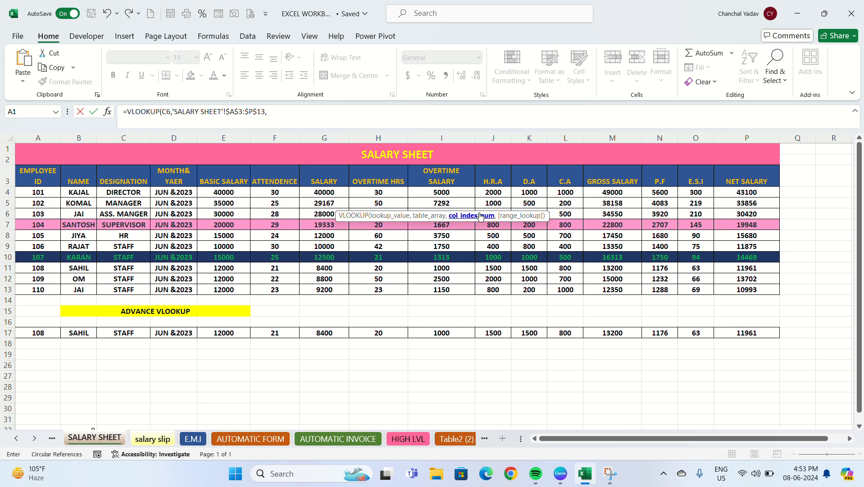
text(2,0)
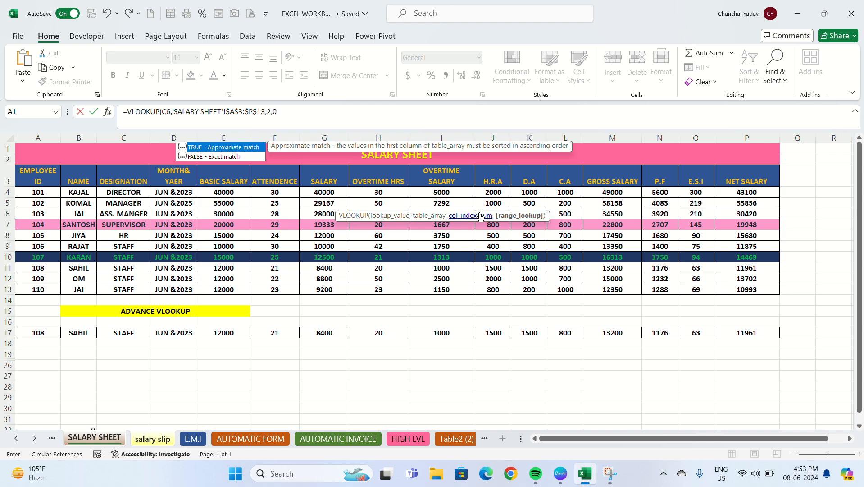
text())
key(Return)
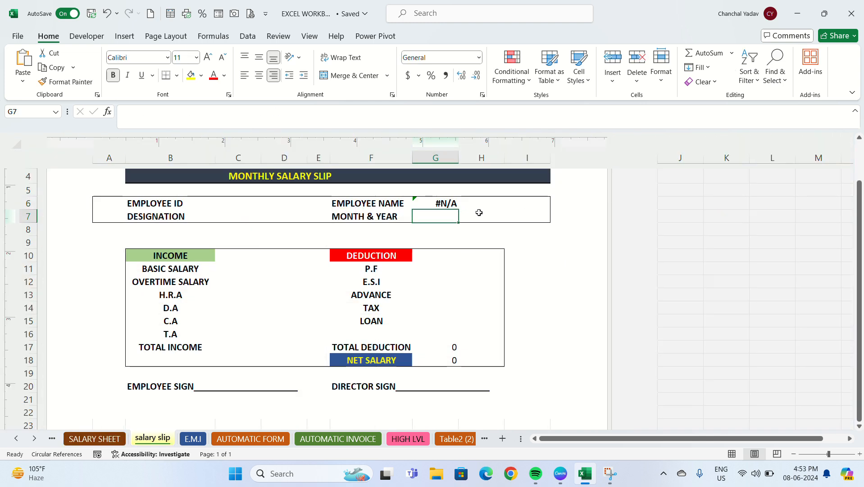
Test the name lookup by entering the first listed employee's ID in C6 and replacing it with the third employee's ID
click(223, 204)
text(101)
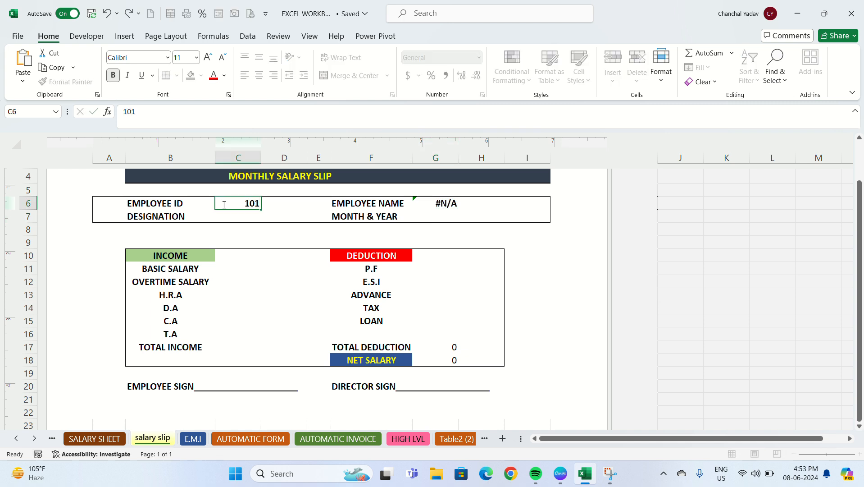
key(Return)
click(223, 204)
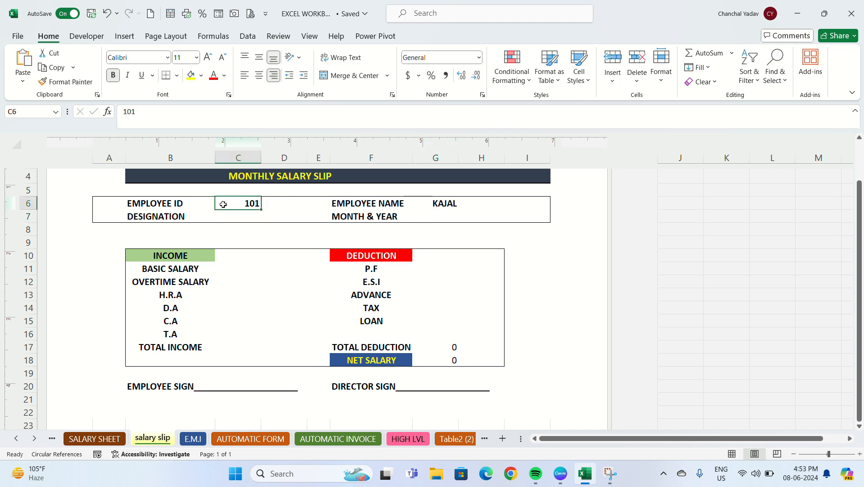
text(103)
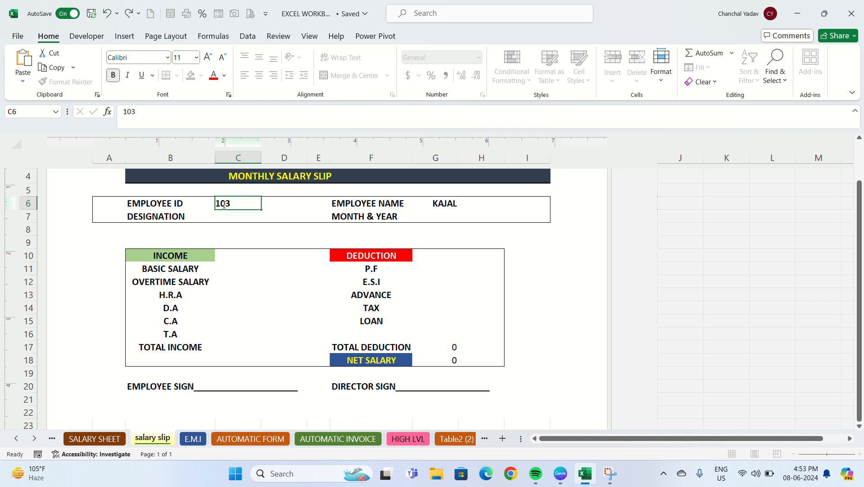
key(Return)
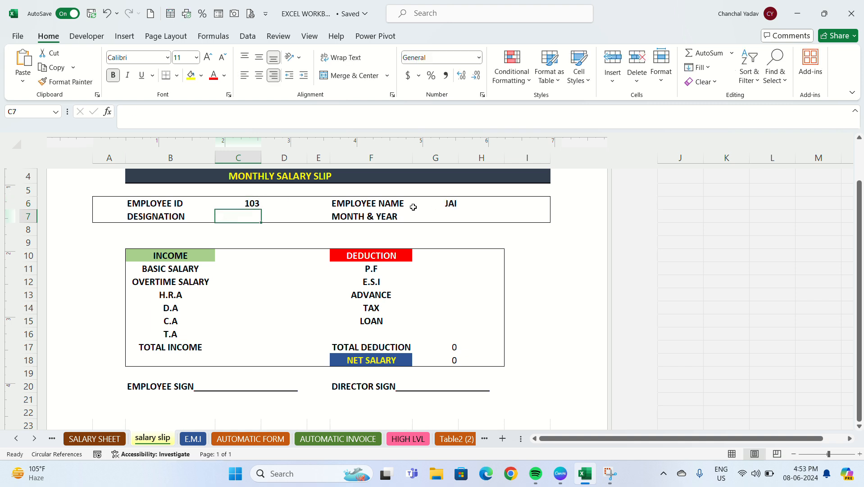
click(460, 206)
click(444, 203)
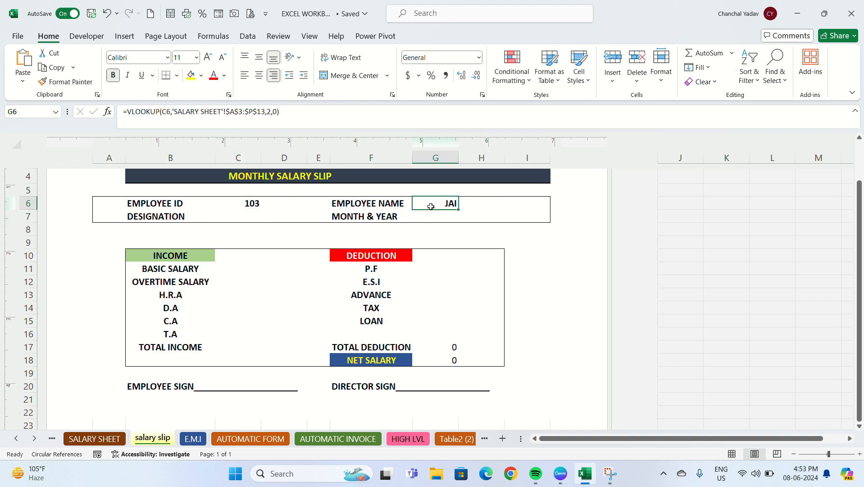
Begin a VLOOKUP formula in the Designation cell C7 with C6 as lookup value
click(250, 217)
text(=vlooku)
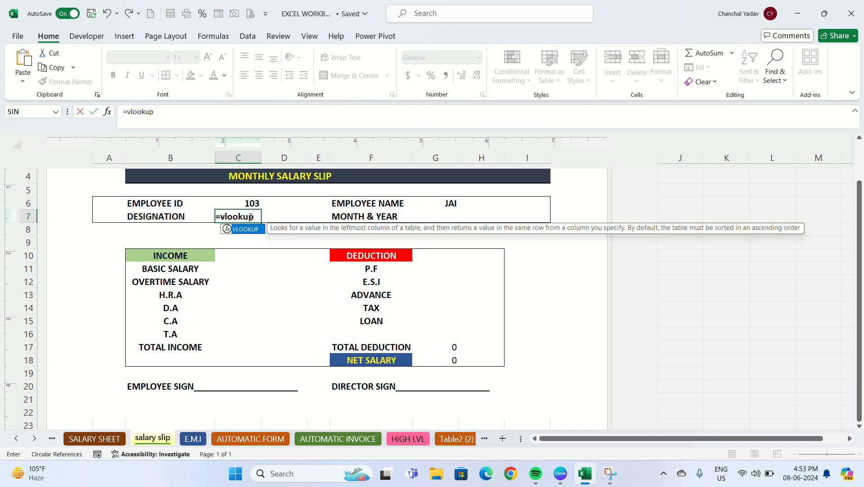
text(p)
key(Tab)
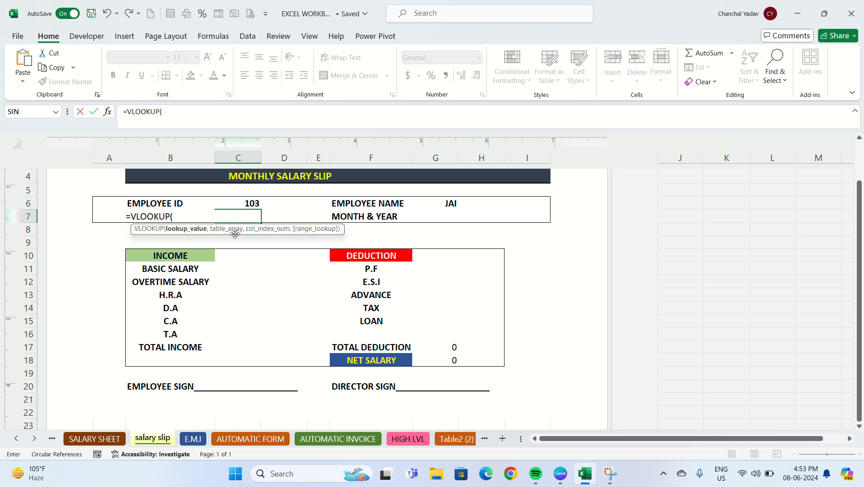
click(239, 200)
text(,)
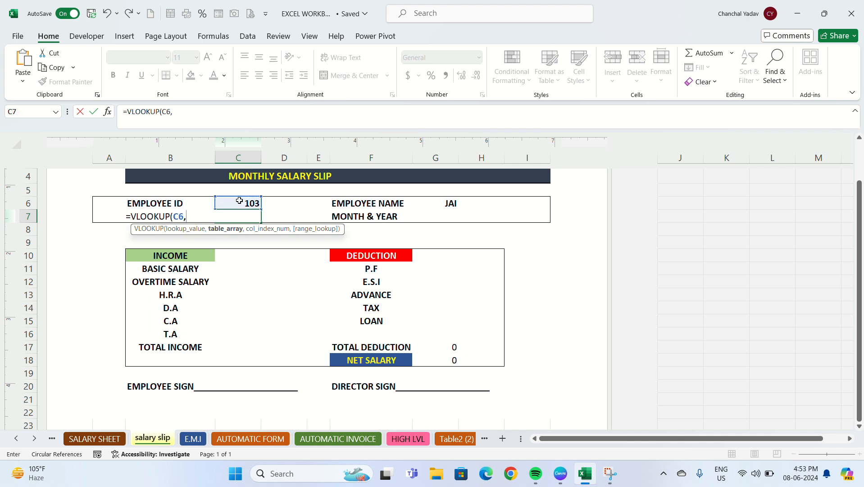
Complete the Designation formula with the absolute range 'SALARY SHEET'!$A$3:$P$13, column index 3 and exact match 0
click(96, 438)
drag(40, 180, 751, 289)
key(F4)
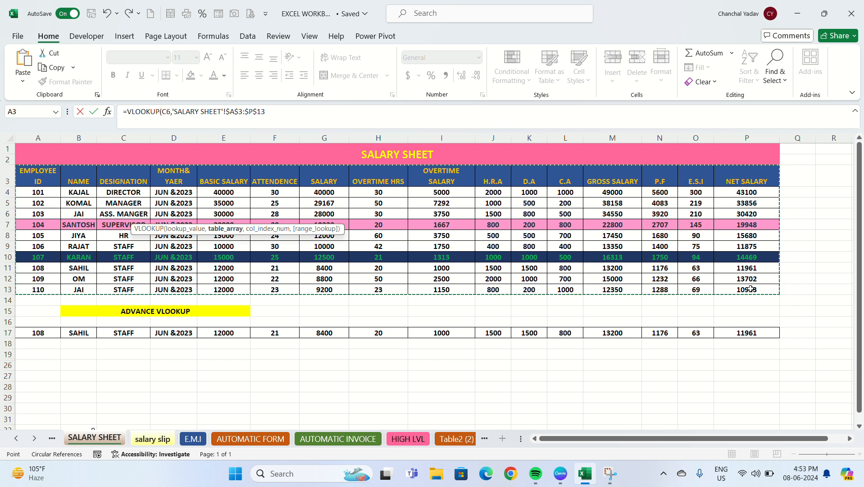
text(,)
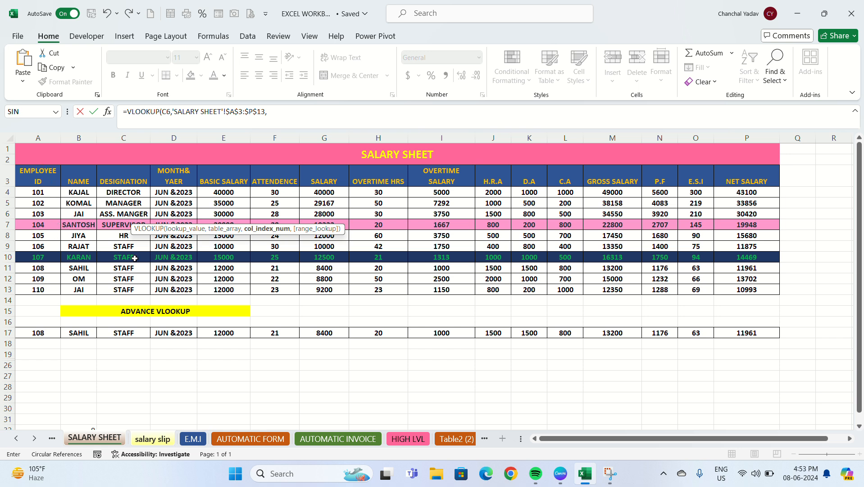
text(3,)
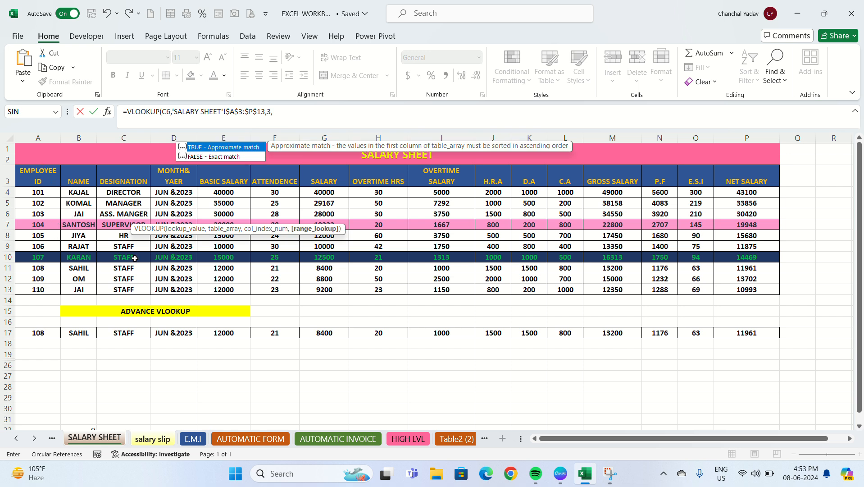
text(0))
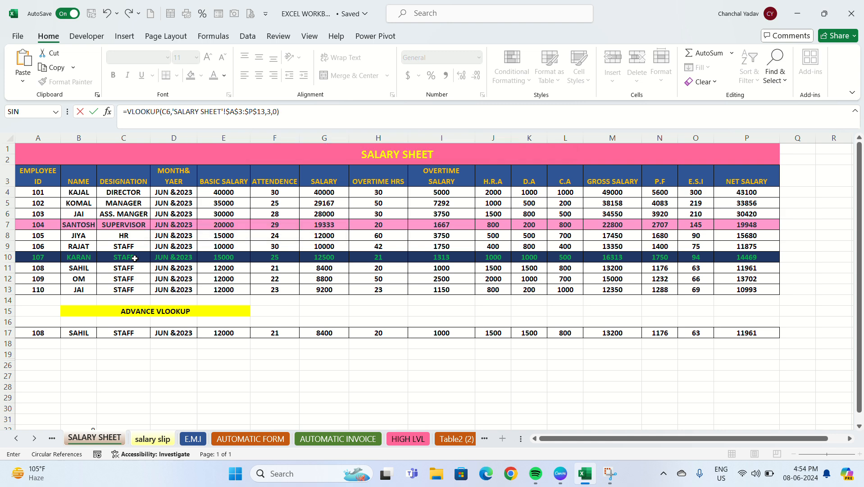
key(Return)
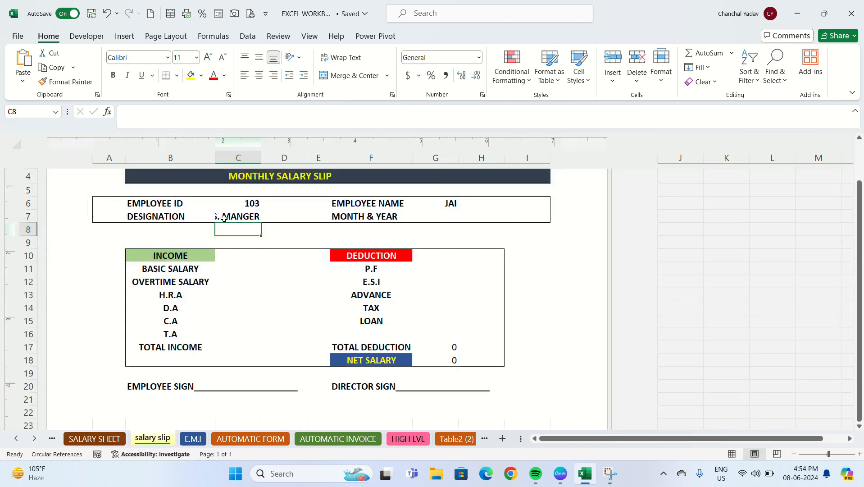
click(240, 270)
click(242, 284)
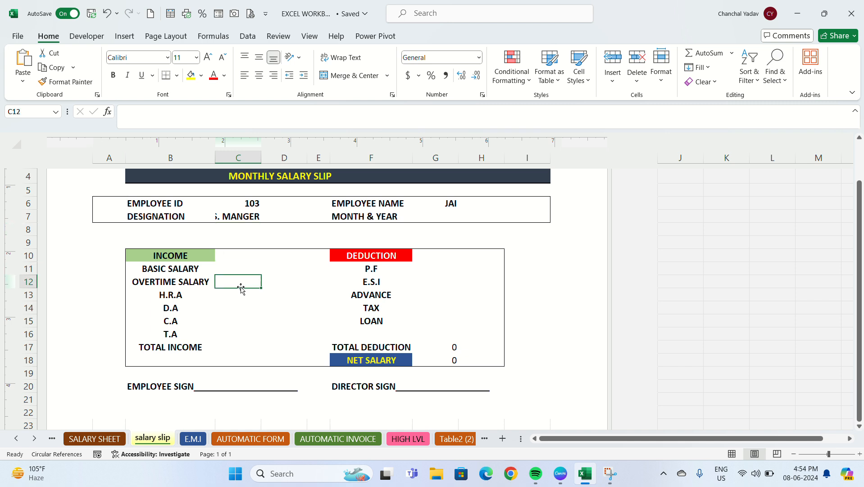
click(238, 297)
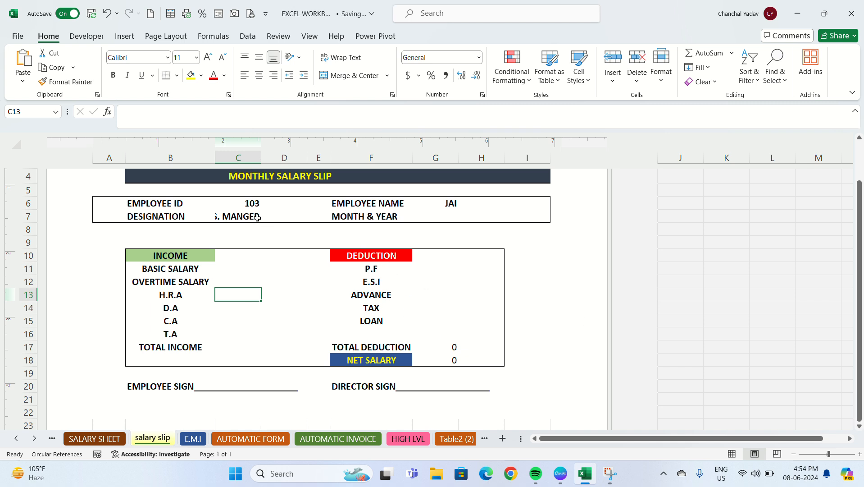
Copy the full VLOOKUP formula text from Designation cell C7 into the Basic Salary cell C11
click(257, 217)
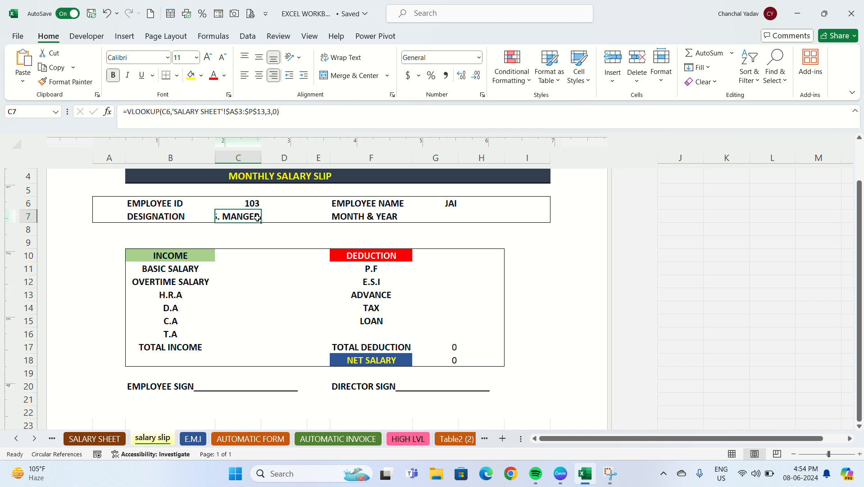
drag(285, 111, 62, 114)
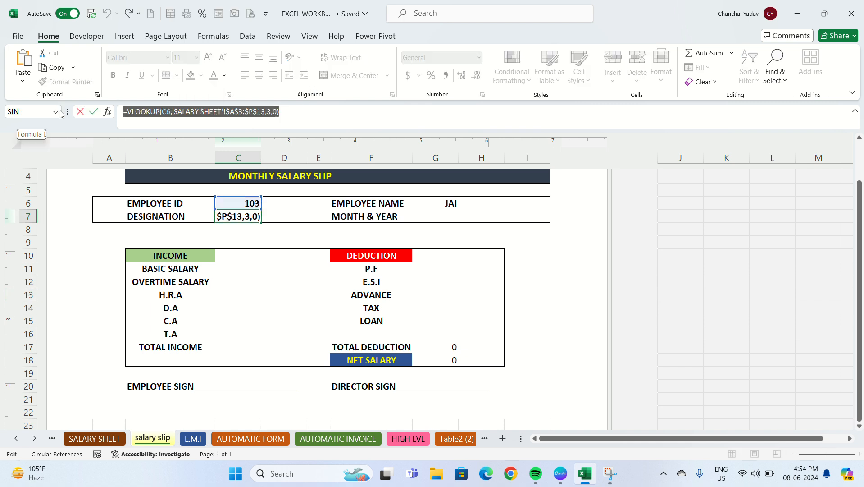
key(Return)
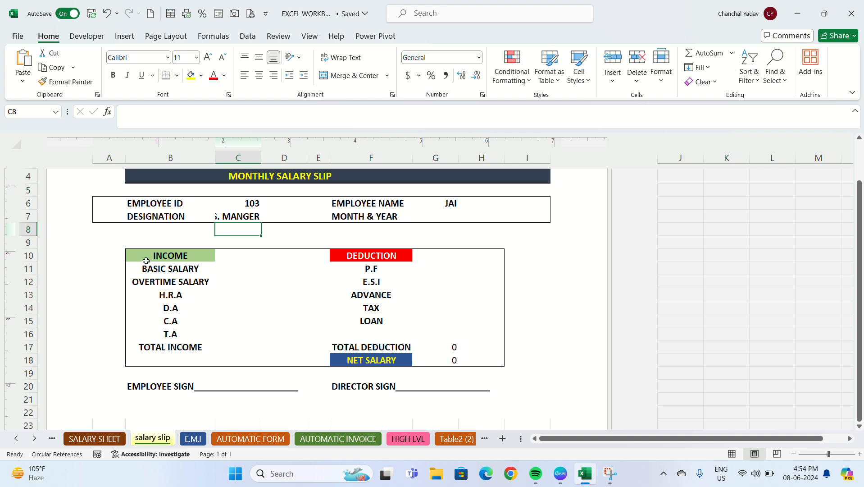
click(227, 272)
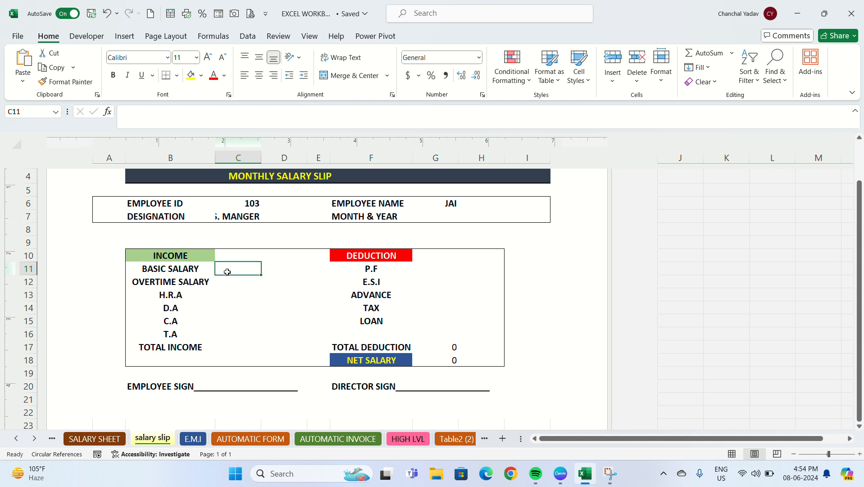
key(ctrl+v)
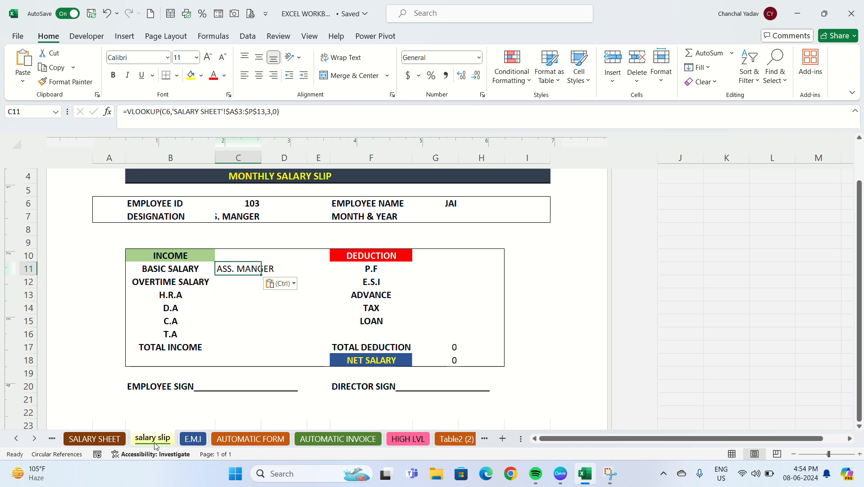
Check the column order in SALARY SHEET and set the VLOOKUP column index in Basic Salary cell C11 to 7
click(82, 439)
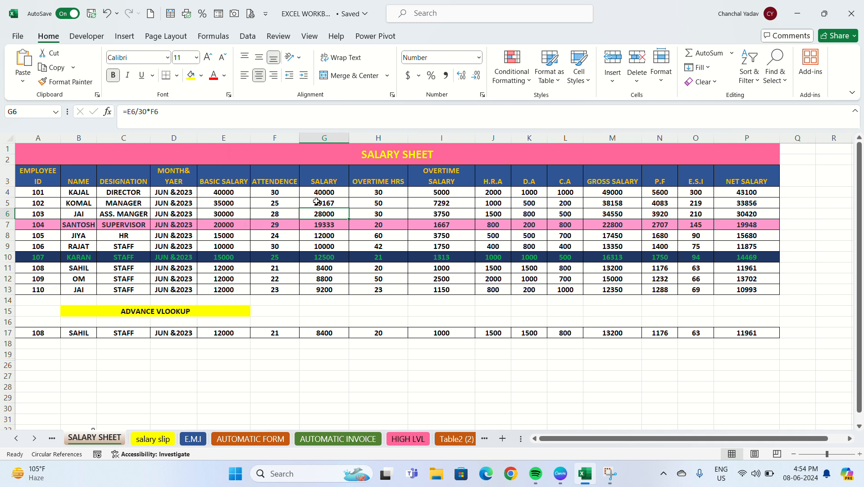
click(153, 438)
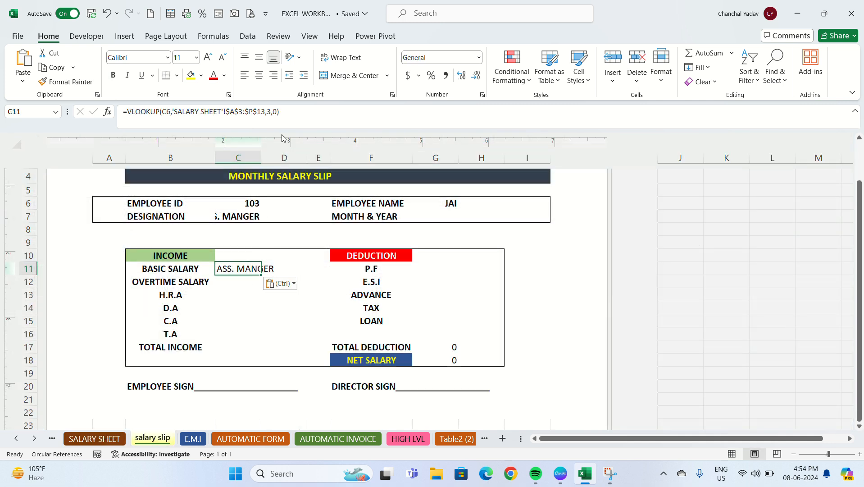
click(273, 112)
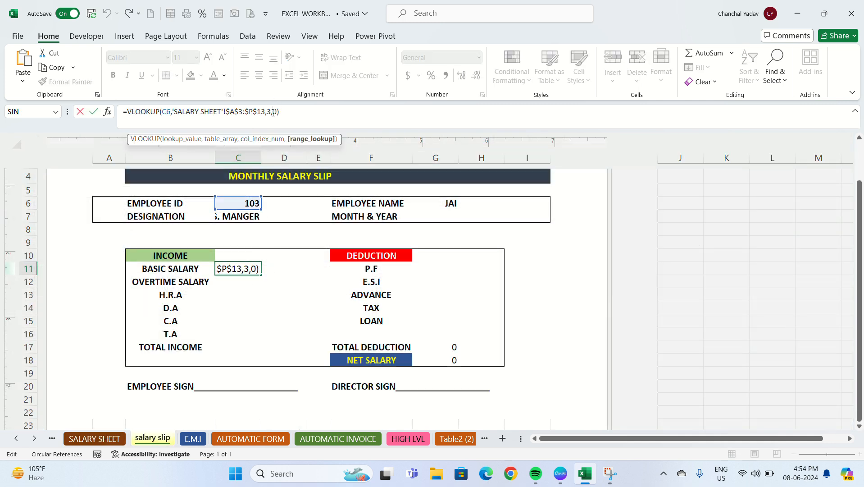
key(Left)
key(BackSpace)
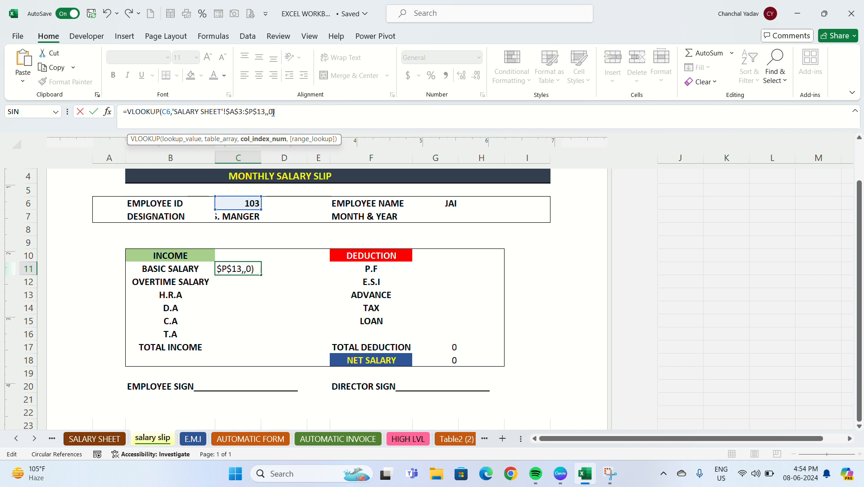
text(7)
key(Return)
Copy the full VLOOKUP formula text from Basic Salary cell C11 into Overtime Salary cell C12
click(230, 267)
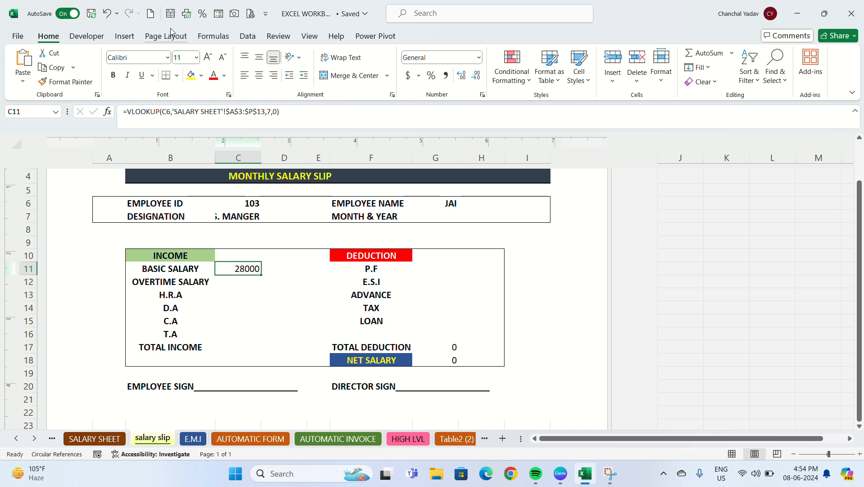
drag(279, 110, 123, 111)
key(ctrl+c)
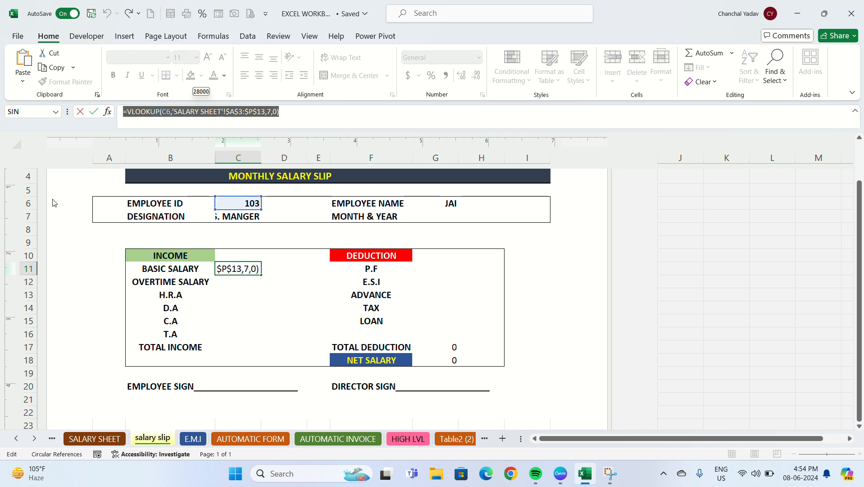
key(Return)
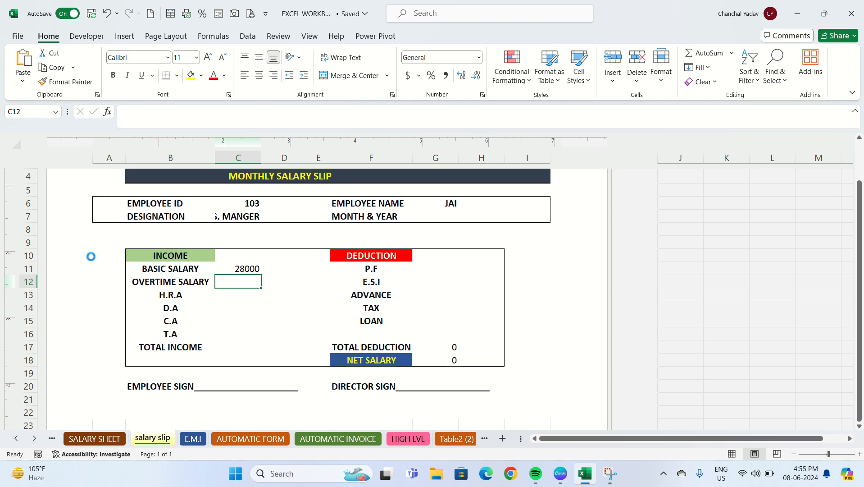
key(ctrl+v)
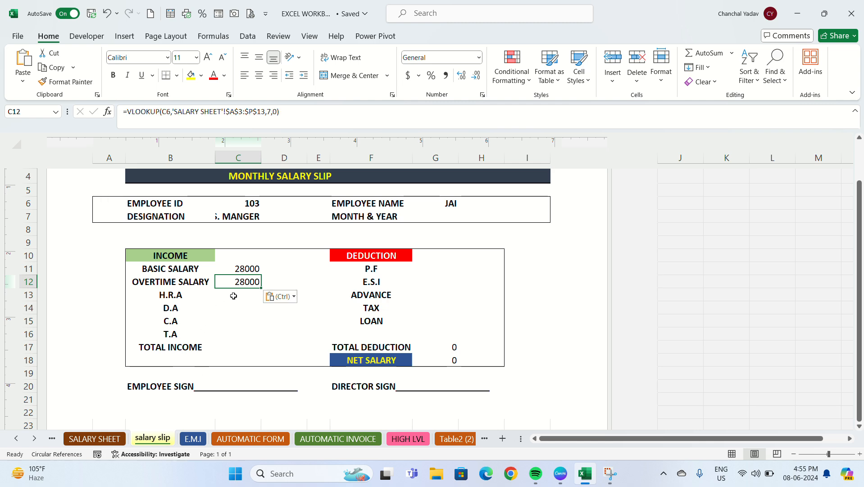
Check the overtime column's position in SALARY SHEET and set the column index in Overtime Salary cell C12 to 9
click(90, 437)
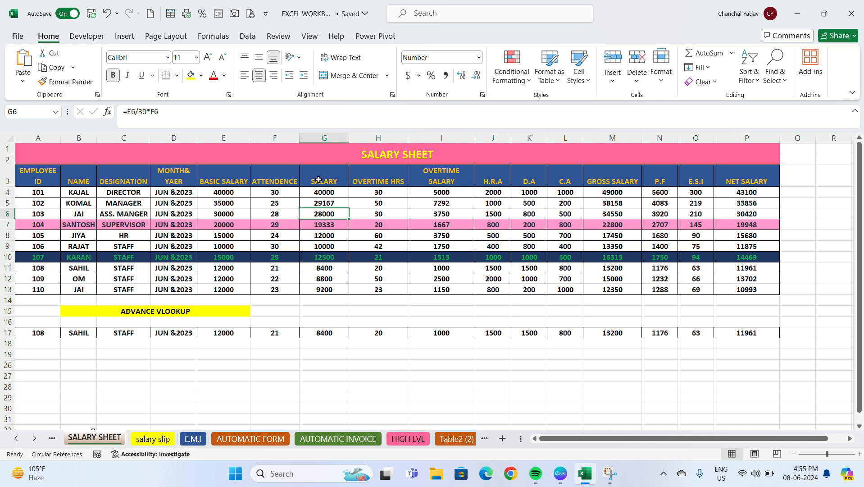
click(152, 438)
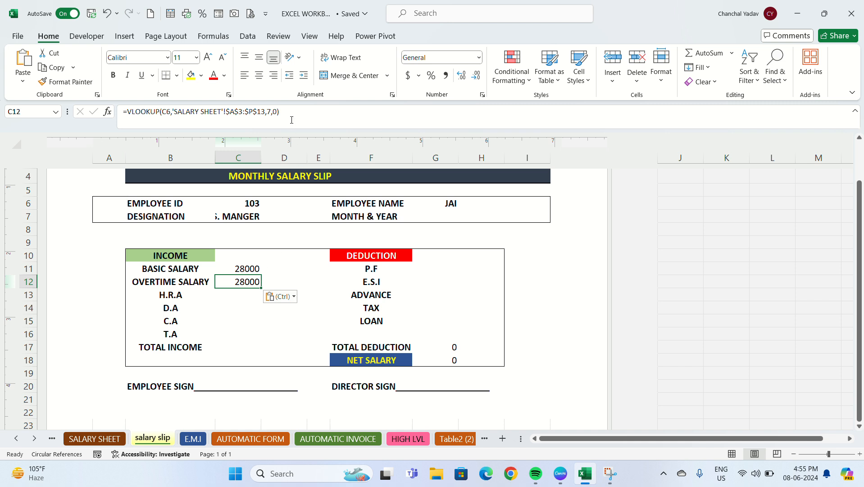
click(271, 112)
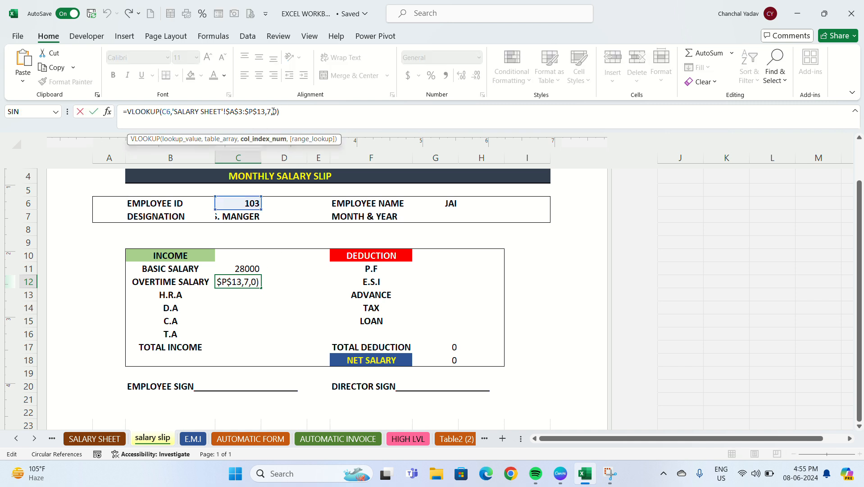
key(BackSpace)
text(9)
key(Return)
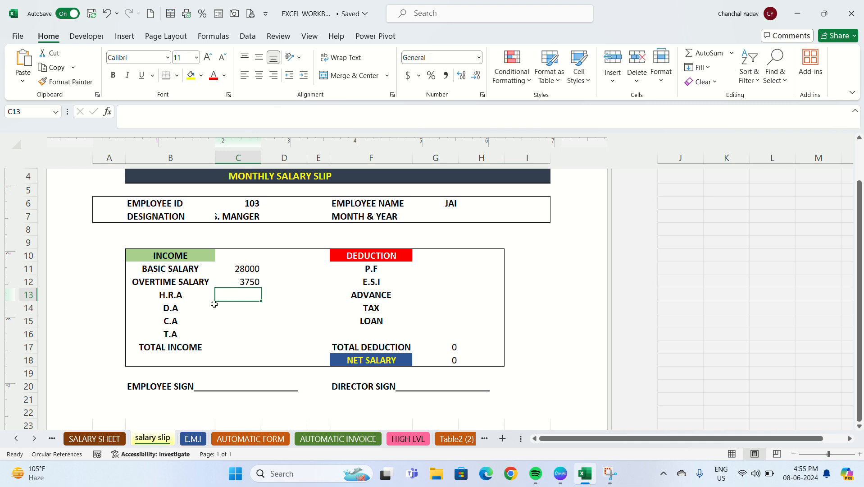
Copy the Overtime Salary formula text from C12 into H.R.A cell C13 and set its column index to 10
click(244, 283)
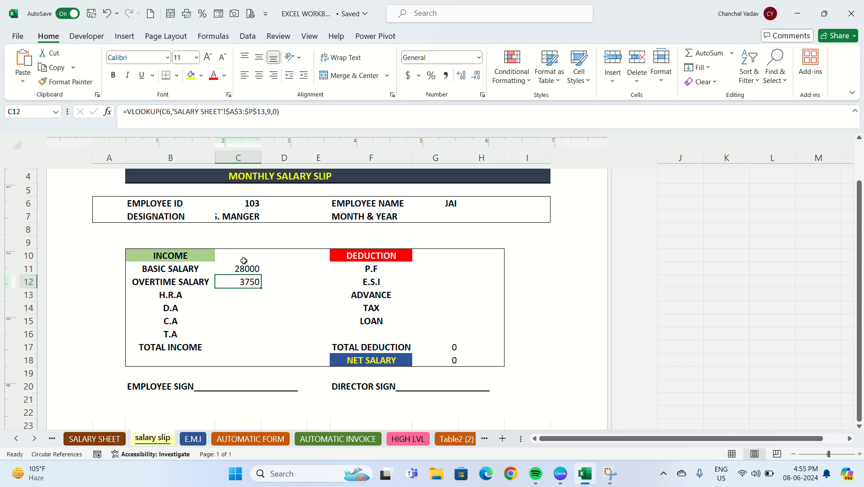
click(298, 108)
drag(297, 108, 101, 108)
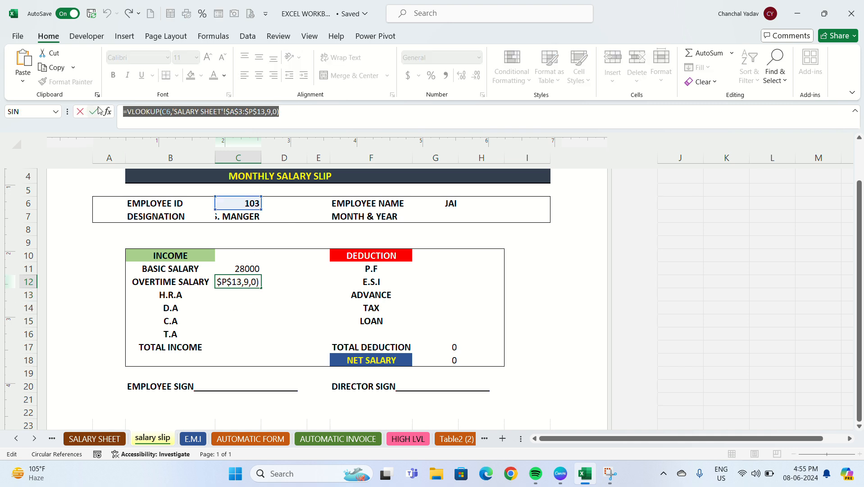
key(Return)
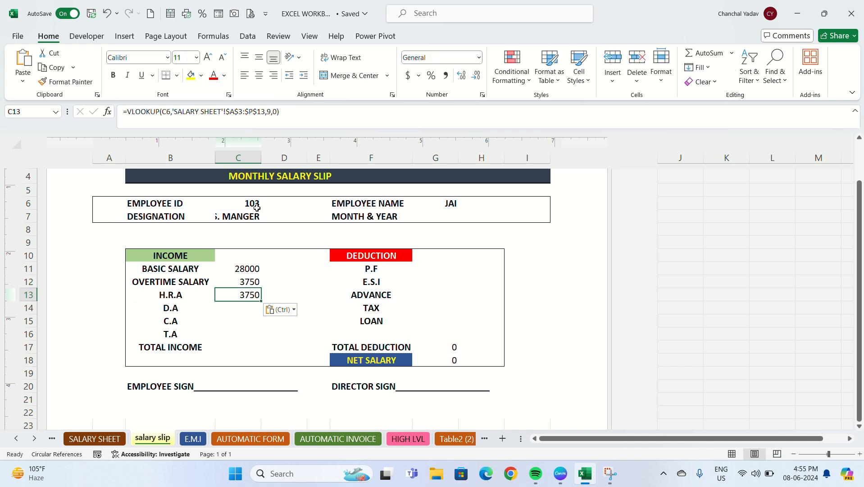
click(273, 111)
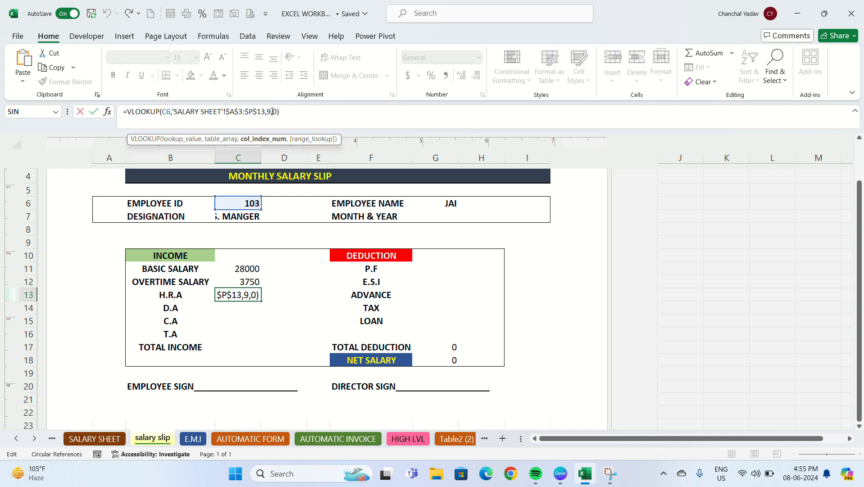
key(BackSpace)
text(10)
key(Return)
Copy the full VLOOKUP formula text from Overtime Salary cell C12 into D.A cell C14
click(244, 282)
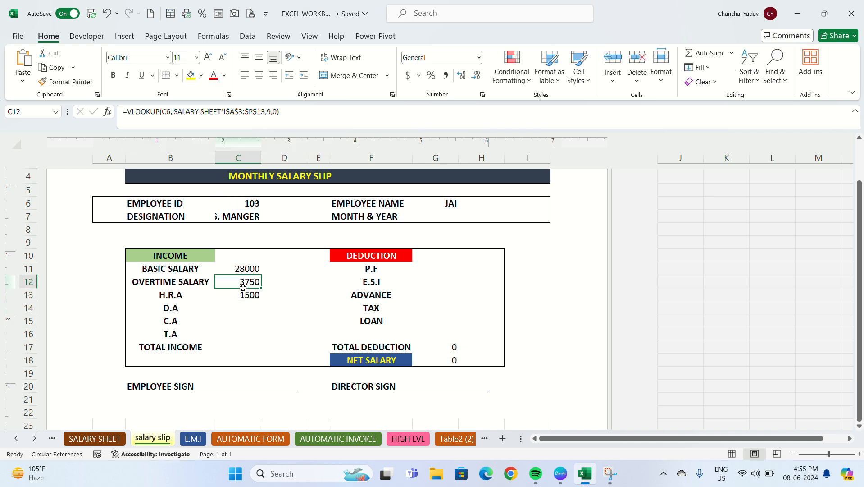
drag(303, 108, 52, 105)
key(ctrl+c)
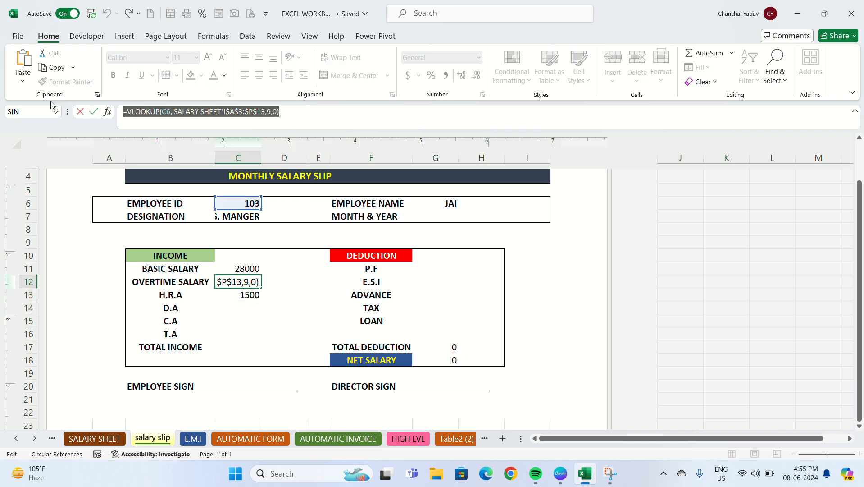
key(Return)
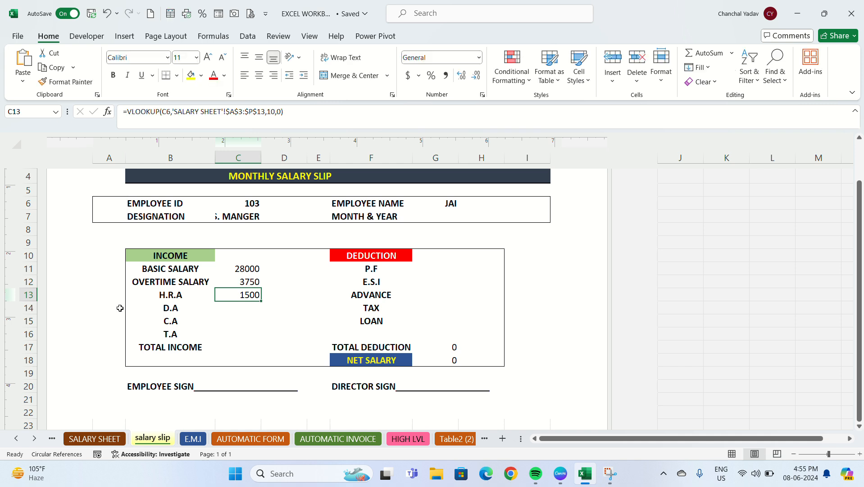
click(234, 313)
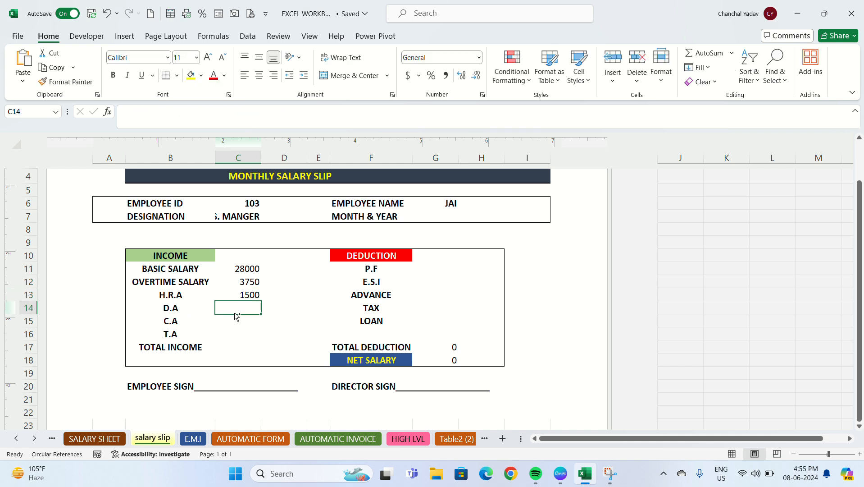
key(ctrl+v)
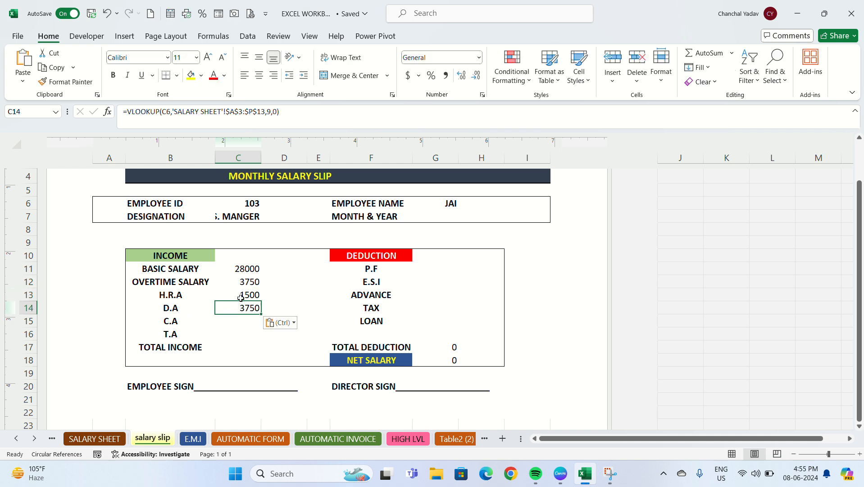
Compare with the H.R.A formula and set the VLOOKUP column index in D.A cell C14 to 11
click(242, 296)
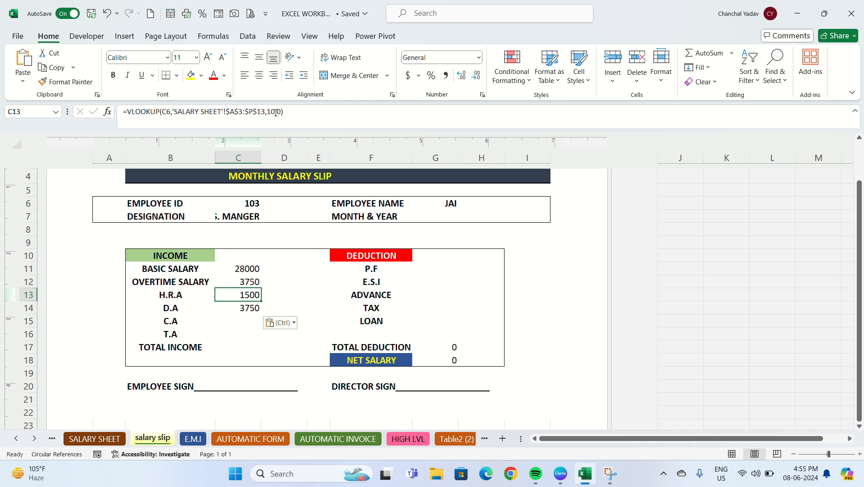
click(232, 311)
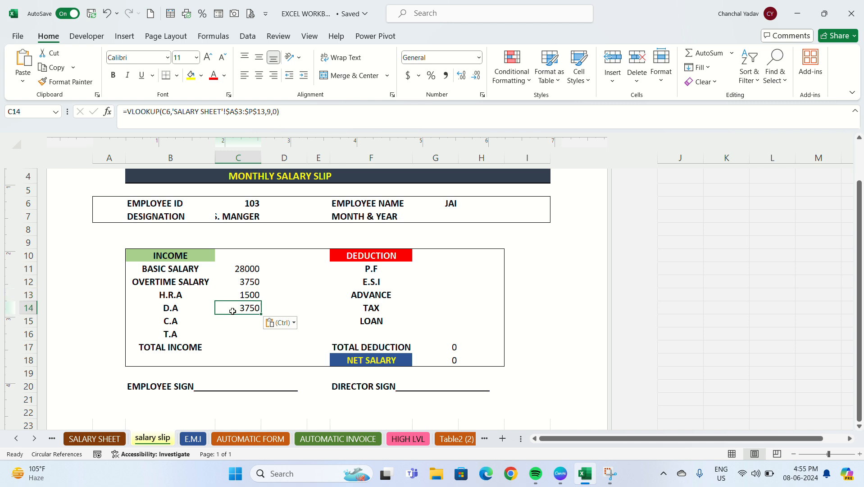
click(269, 111)
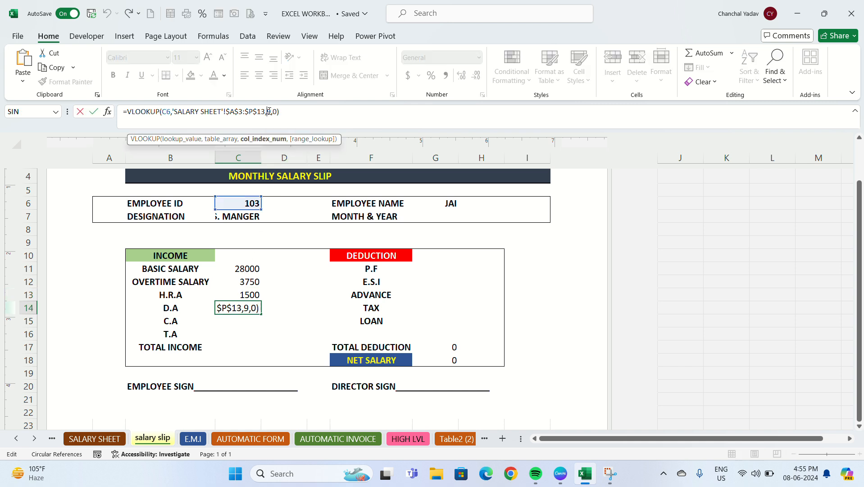
key(BackSpace)
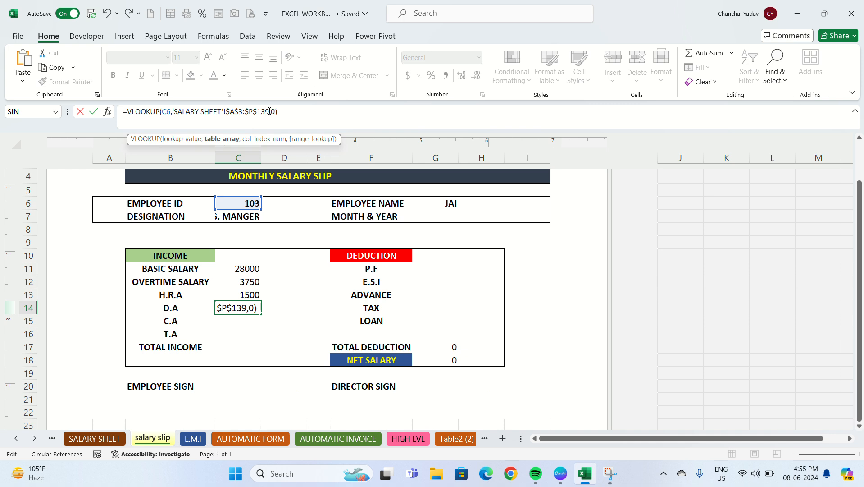
text(,)
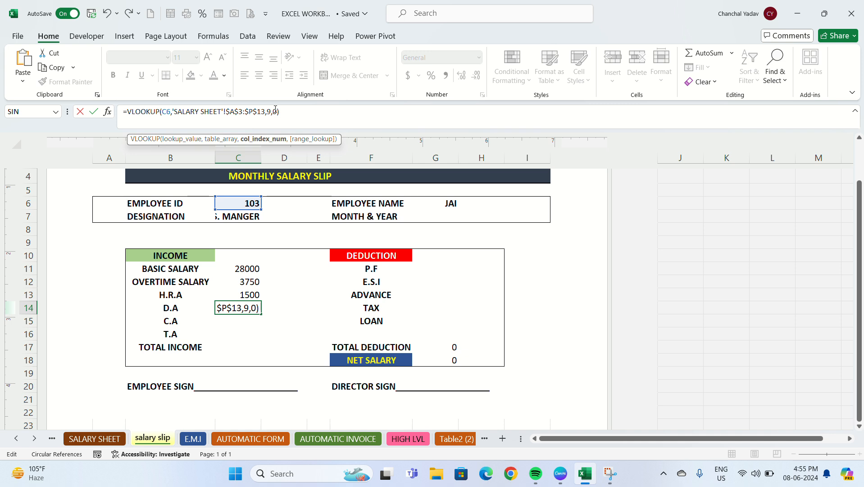
key(Delete)
text(11)
key(Return)
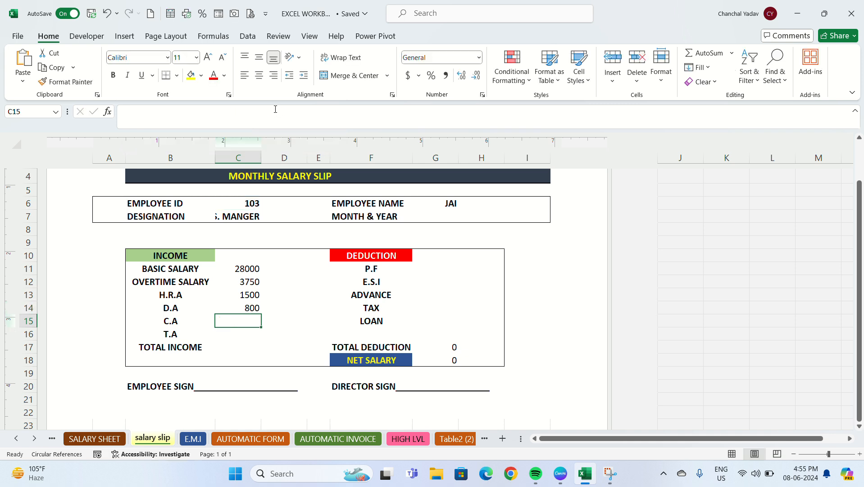
Copy the D.A formula text from C14 into C.A cell C15 and set its column index to 12
click(244, 310)
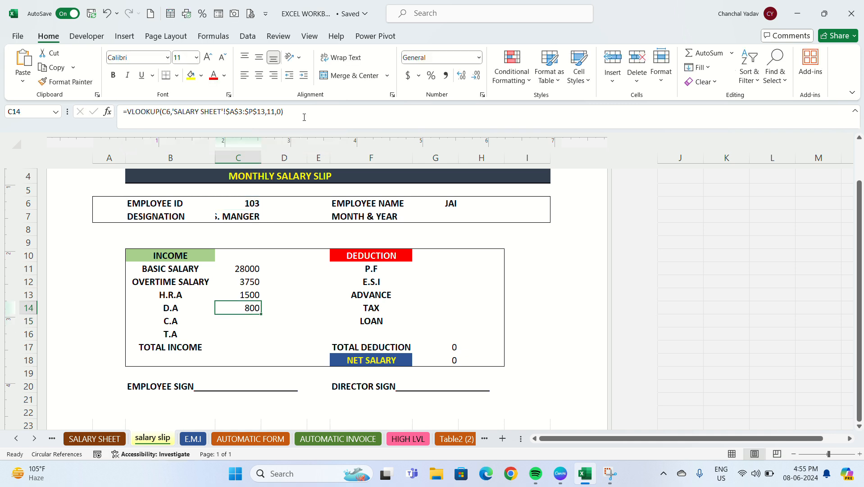
drag(283, 111, 82, 108)
key(ctrl+c)
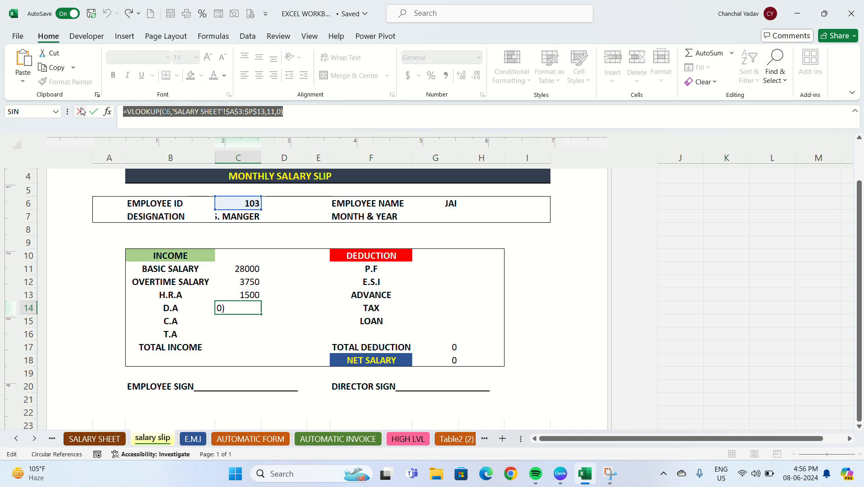
key(Return)
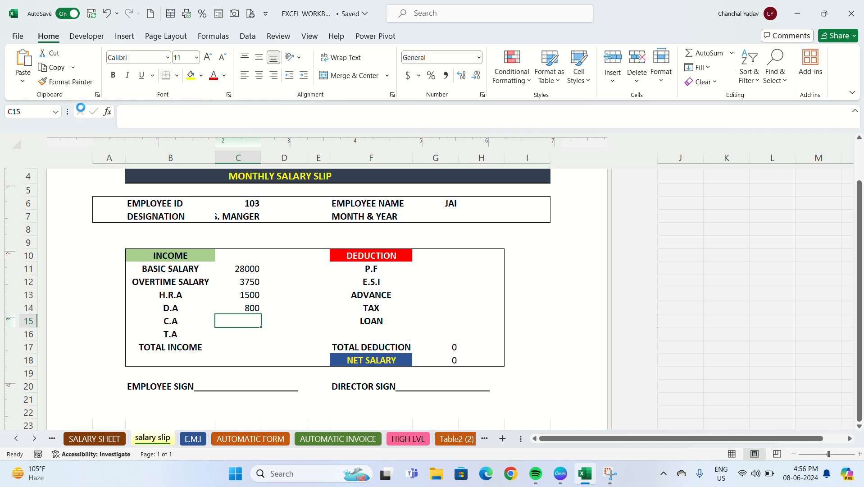
key(ctrl+v)
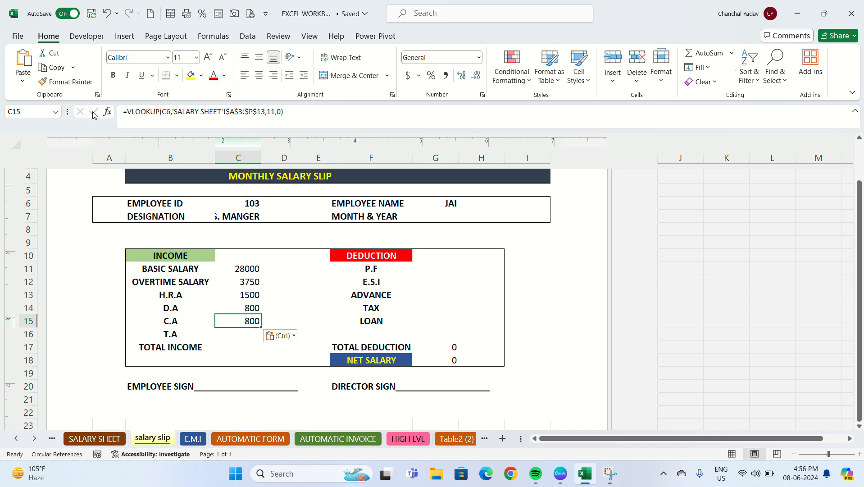
click(274, 112)
key(BackSpace)
text(2)
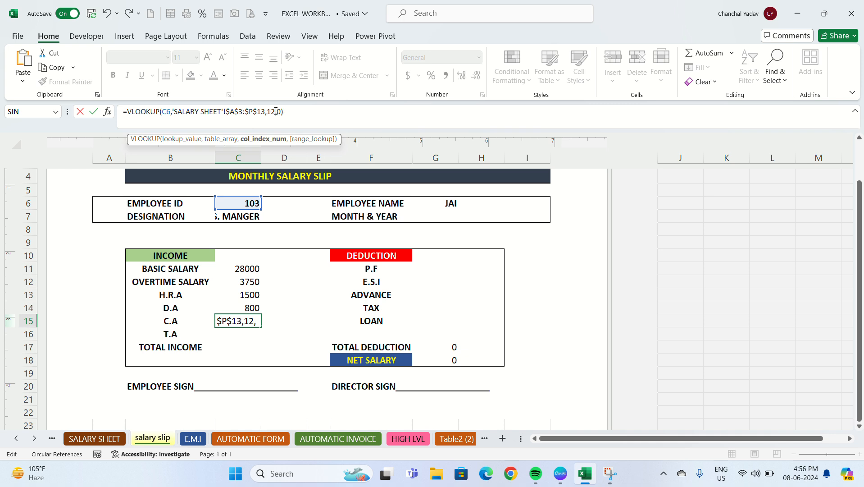
key(Return)
Copy the full VLOOKUP formula text from C.A cell C15 into T.A cell C16
click(235, 320)
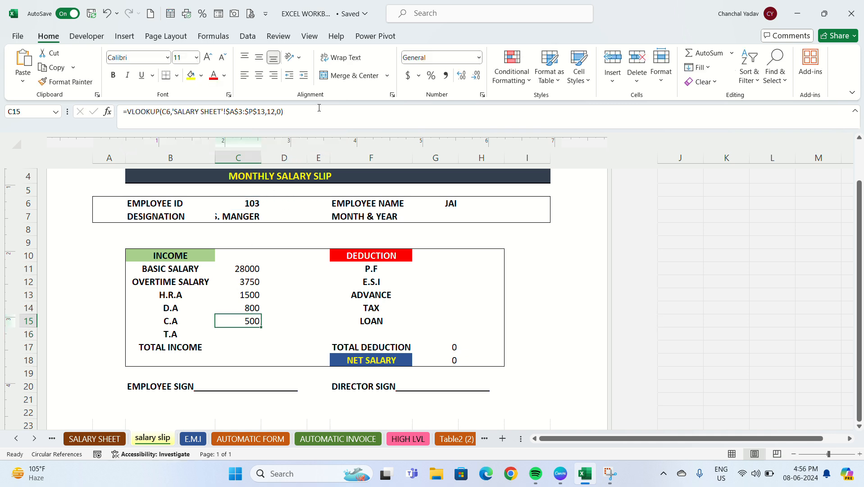
drag(306, 109, 82, 95)
key(ctrl+c)
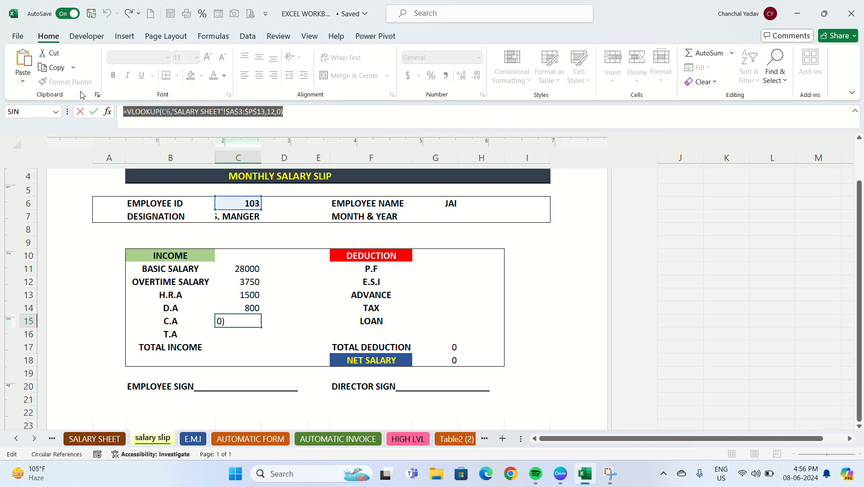
key(Return)
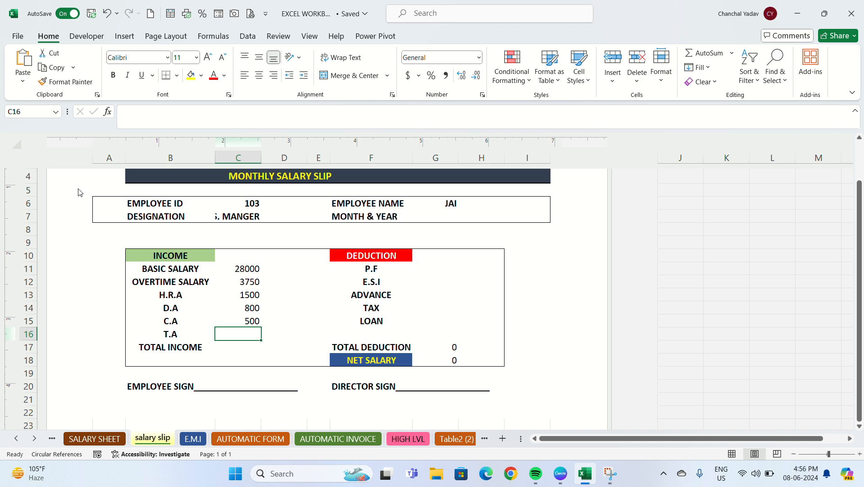
key(ctrl+v)
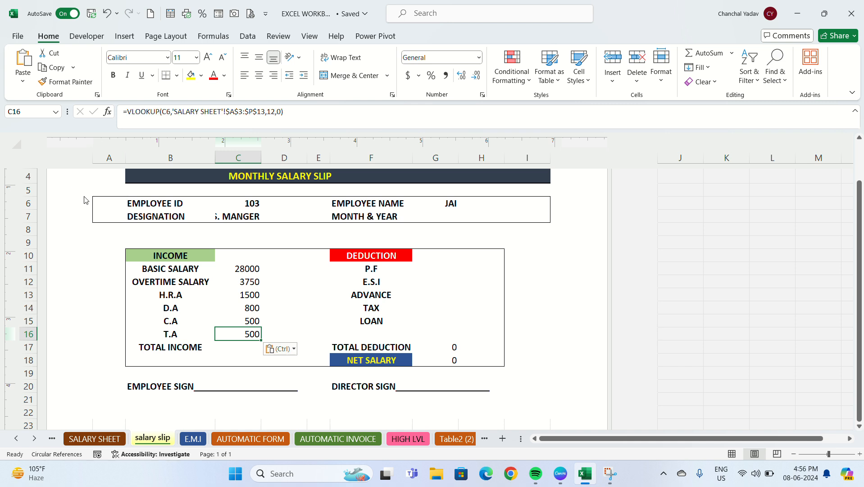
Try a VLOOKUP column index of 13 in C.A cell C15
click(226, 316)
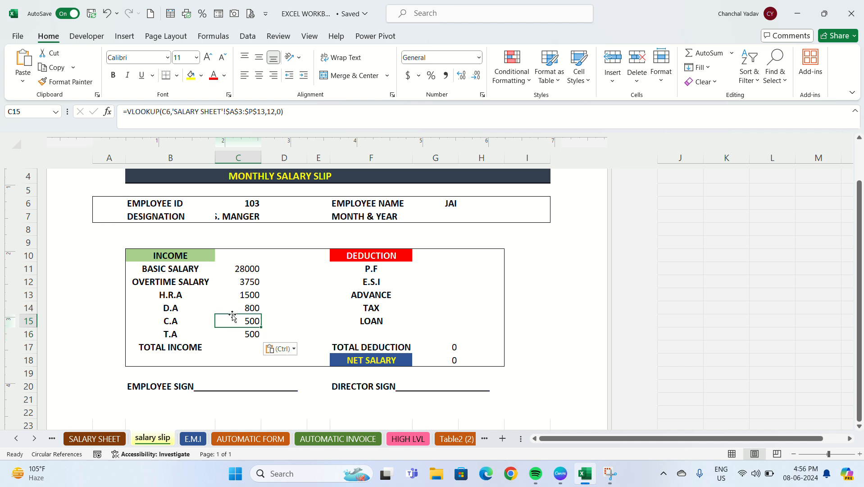
click(273, 112)
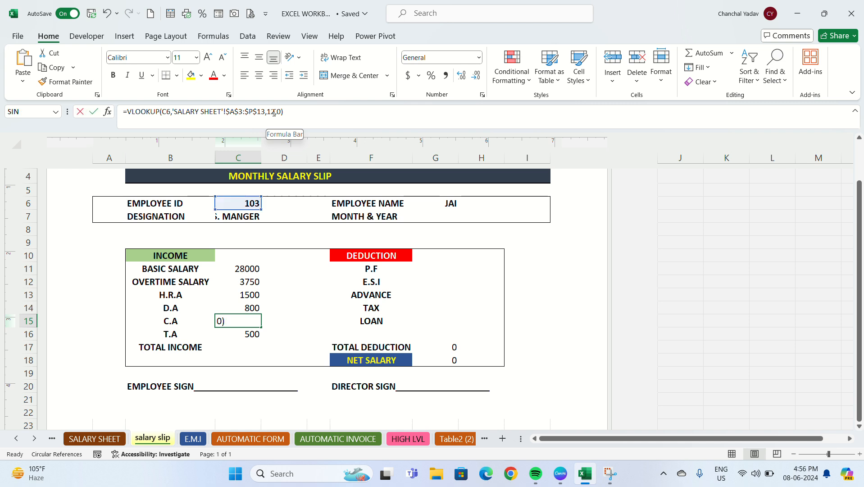
key(BackSpace)
text(3)
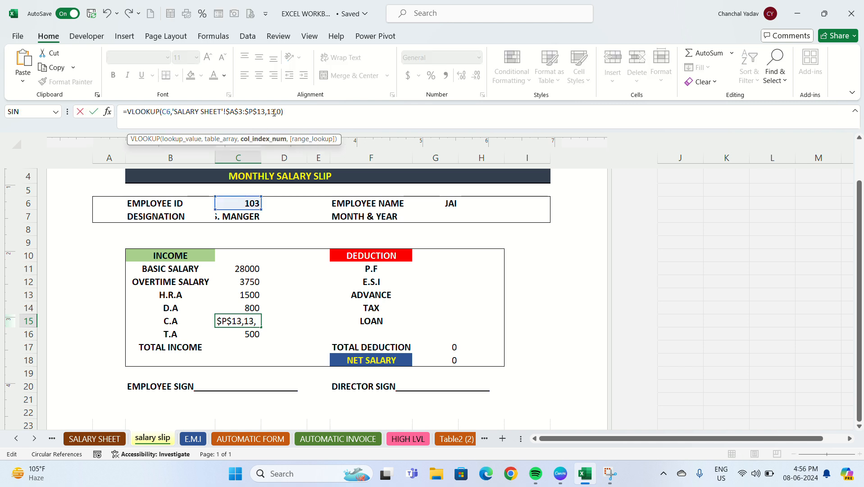
key(Return)
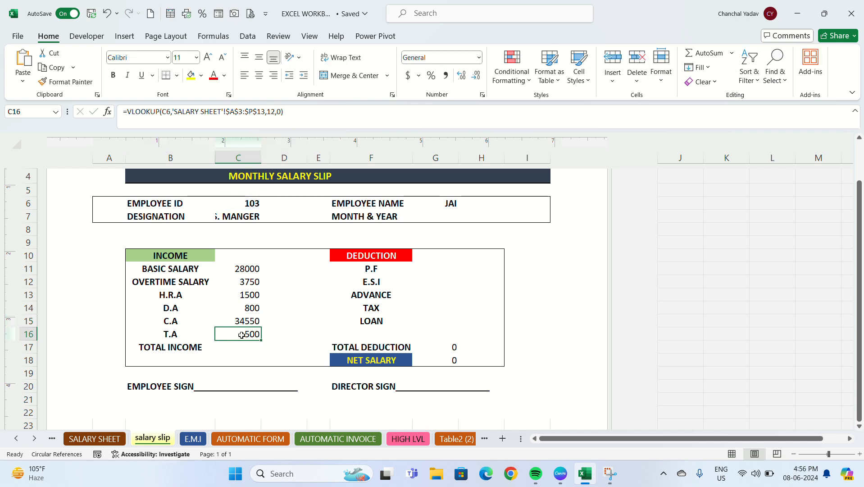
Compare with the D.A formula in C14 and set the VLOOKUP column index in C.A cell C15 to 12
click(252, 321)
click(252, 305)
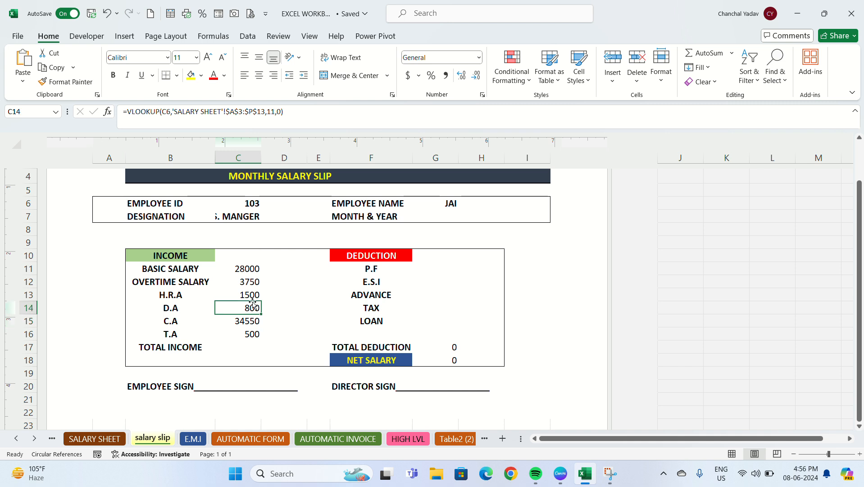
click(239, 320)
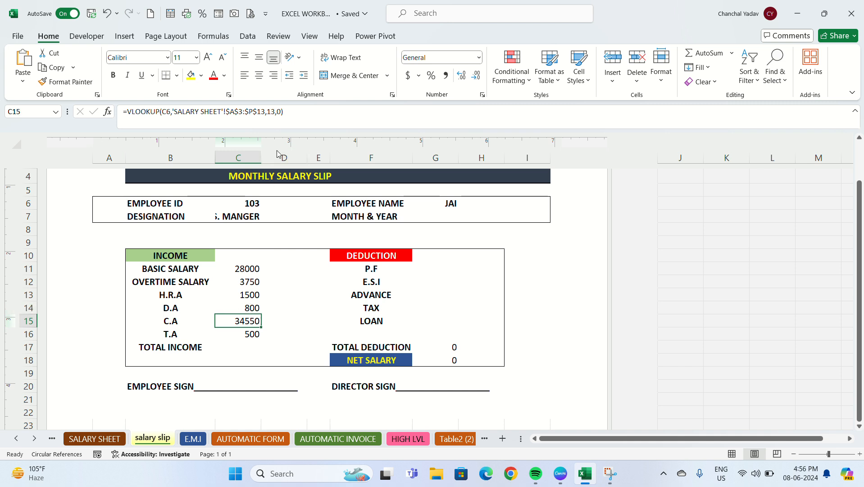
click(274, 113)
key(BackSpace)
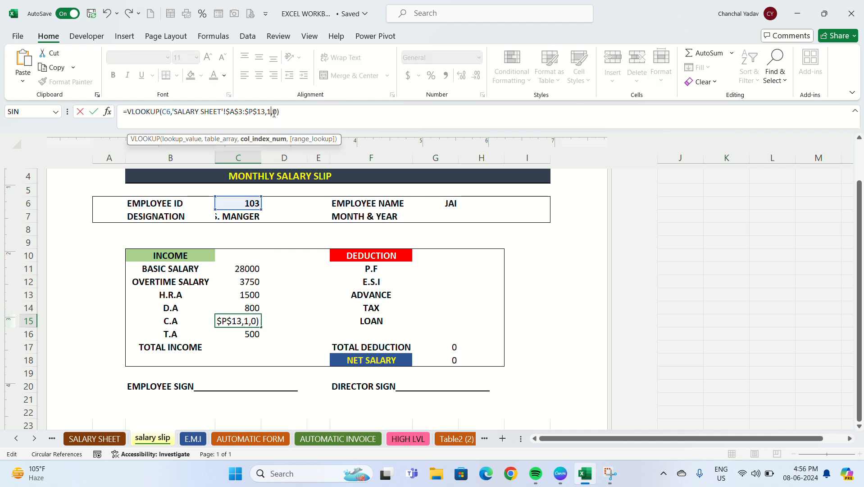
text(2)
key(Return)
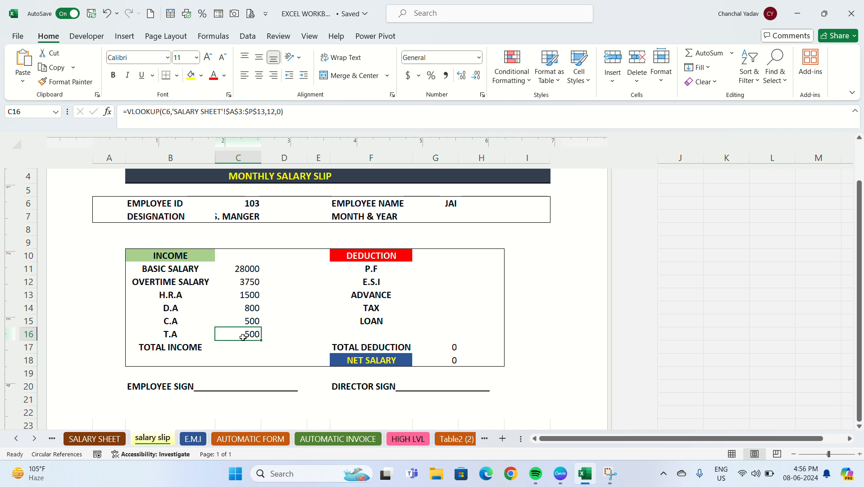
Set the VLOOKUP column index in T.A cell C16 to 13
click(276, 113)
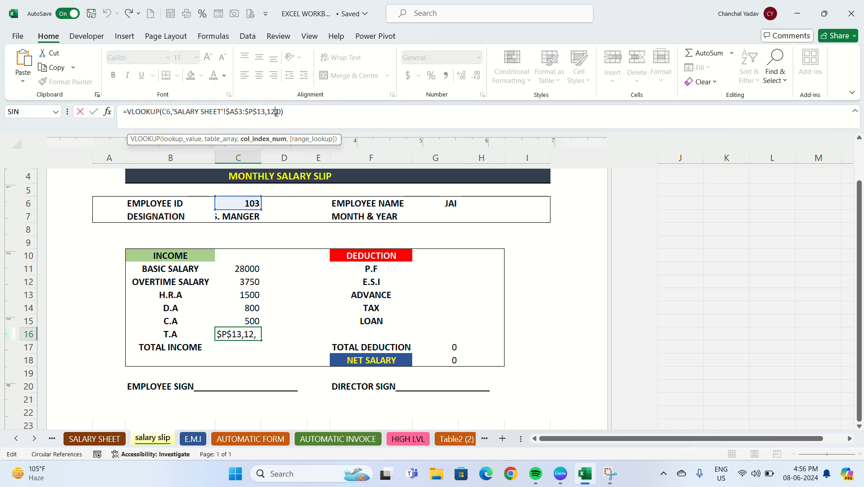
key(BackSpace)
text(3)
key(Return)
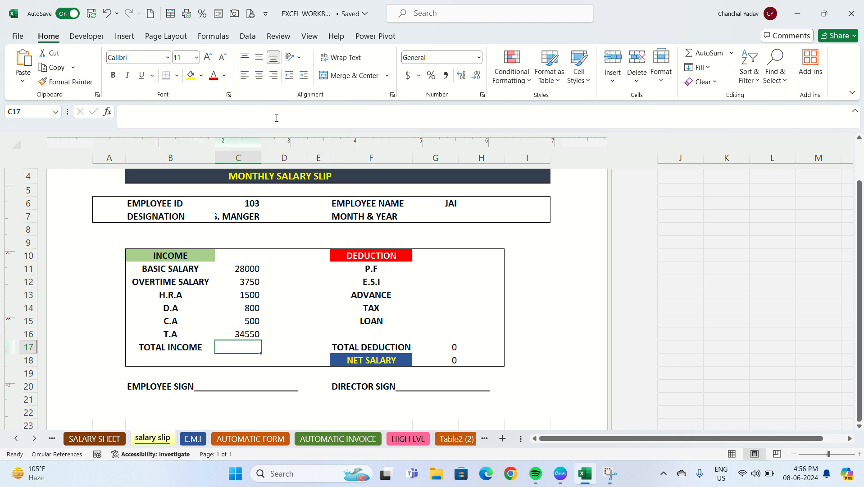
Examine the VLOOKUP formulas and column indexes in the income cells C12 to C16
click(239, 331)
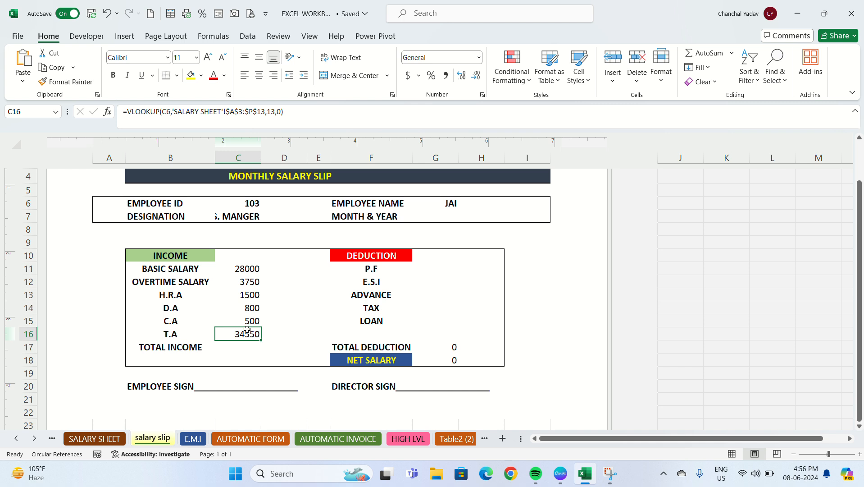
click(247, 308)
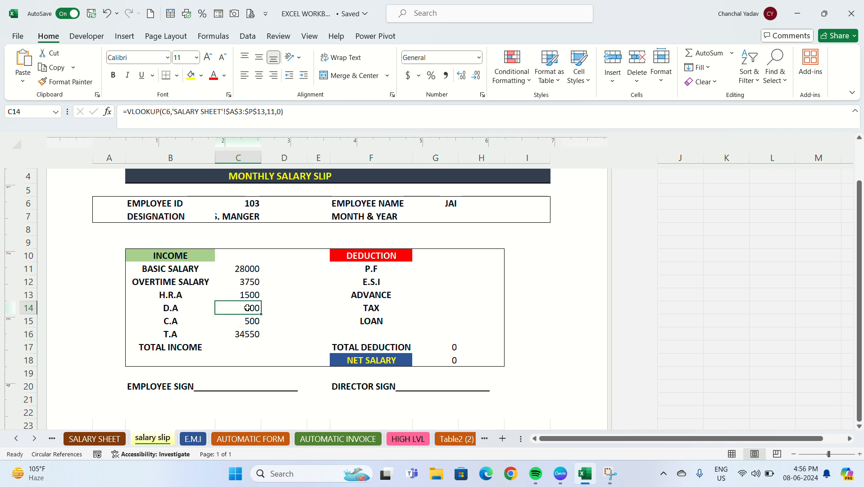
click(248, 292)
click(249, 284)
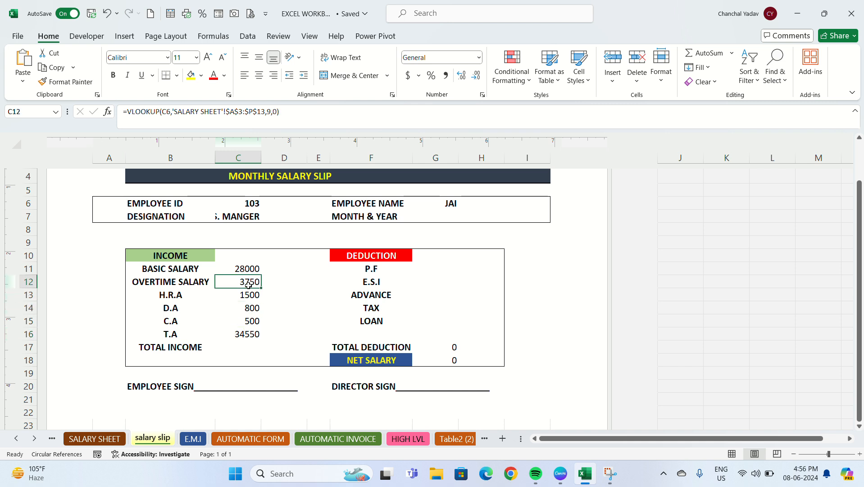
click(252, 299)
click(251, 308)
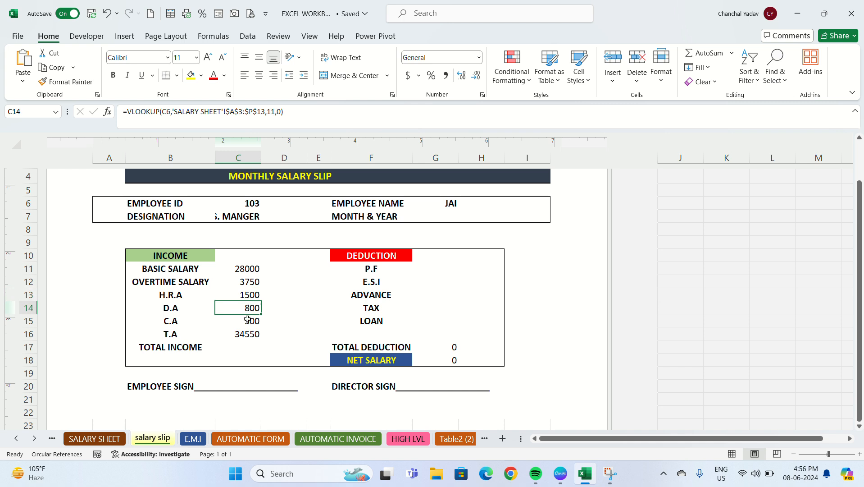
click(247, 323)
click(247, 333)
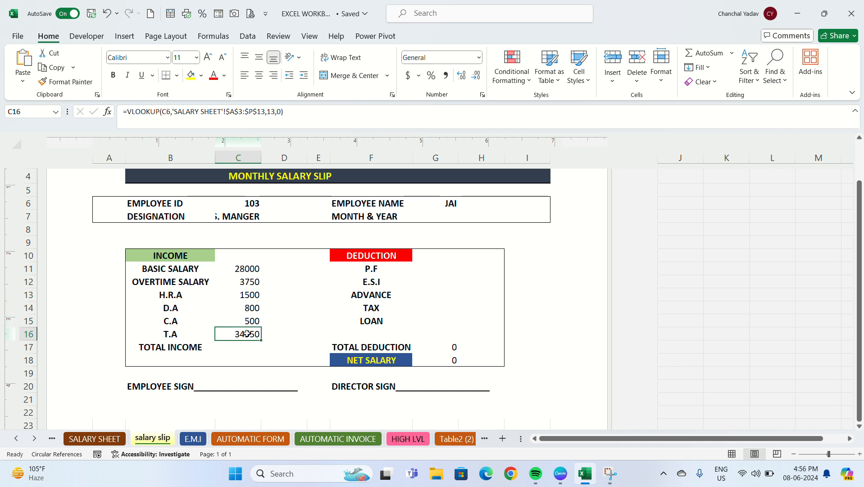
Check the column headings in SALARY SHEET and clear the T.A formula from salary slip cell C16
click(106, 438)
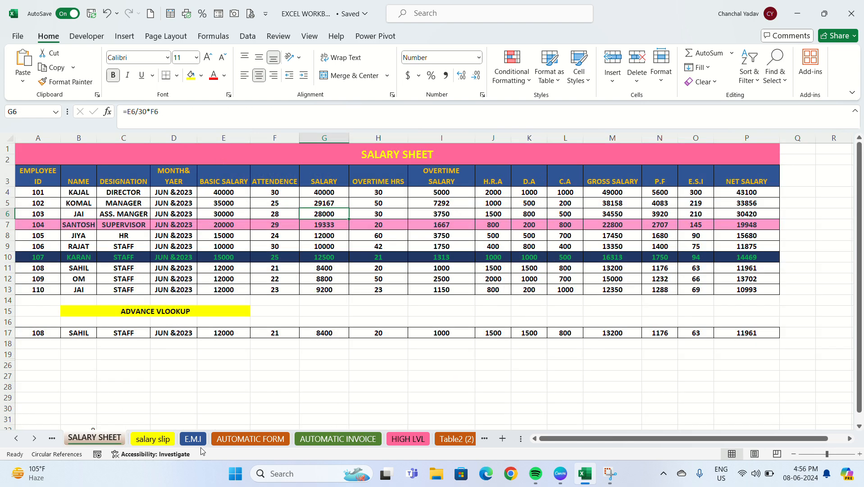
click(153, 438)
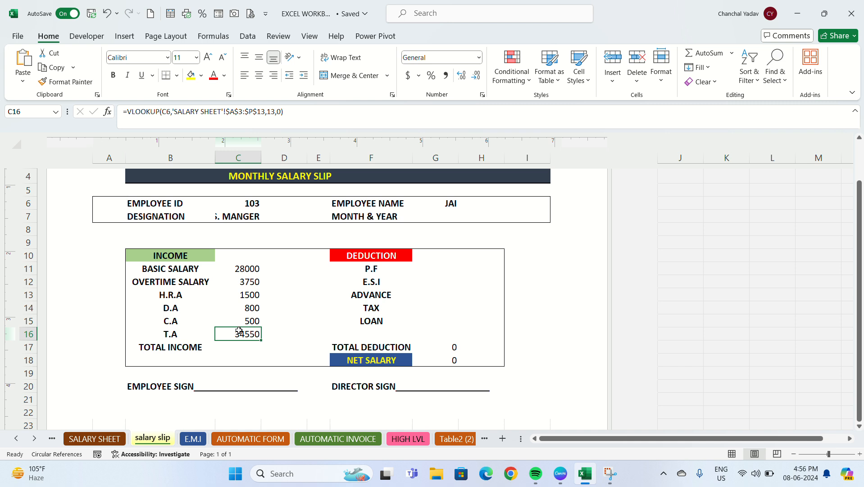
key(Delete)
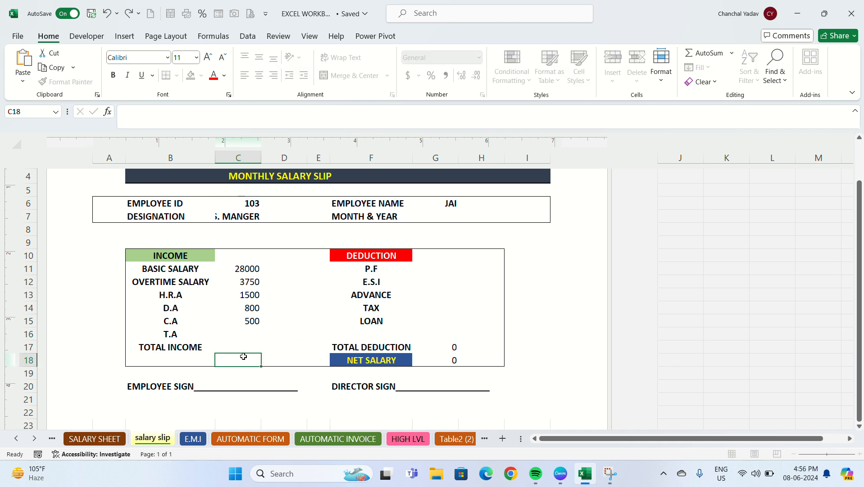
Sum the income cells C11:C16 in Total Income cell C17
click(248, 347)
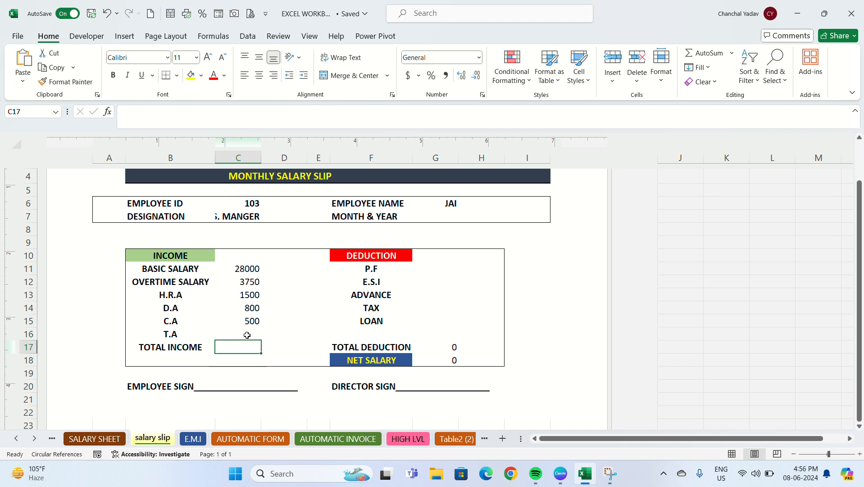
key(alt+equal)
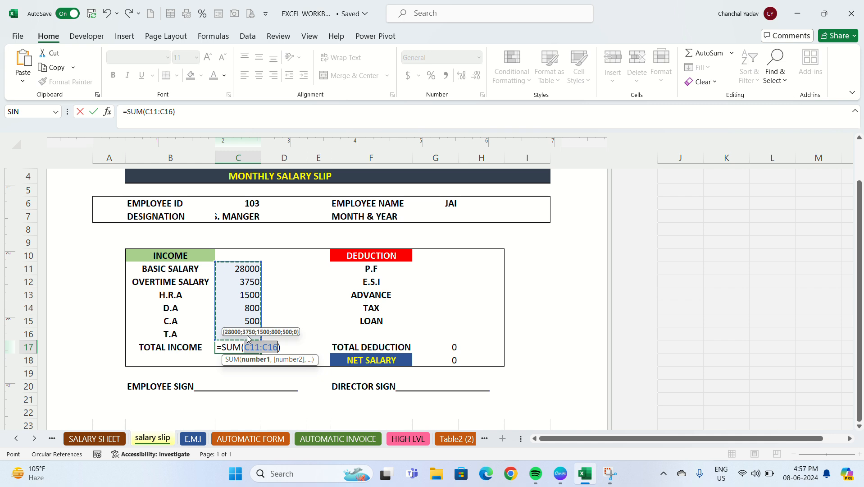
key(Return)
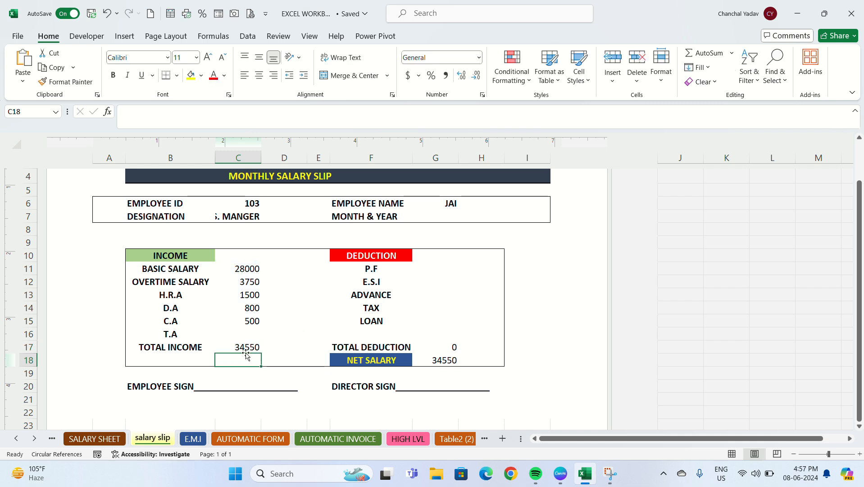
Copy the full VLOOKUP formula text from Basic Salary cell C11 into P.F cell G11
click(428, 269)
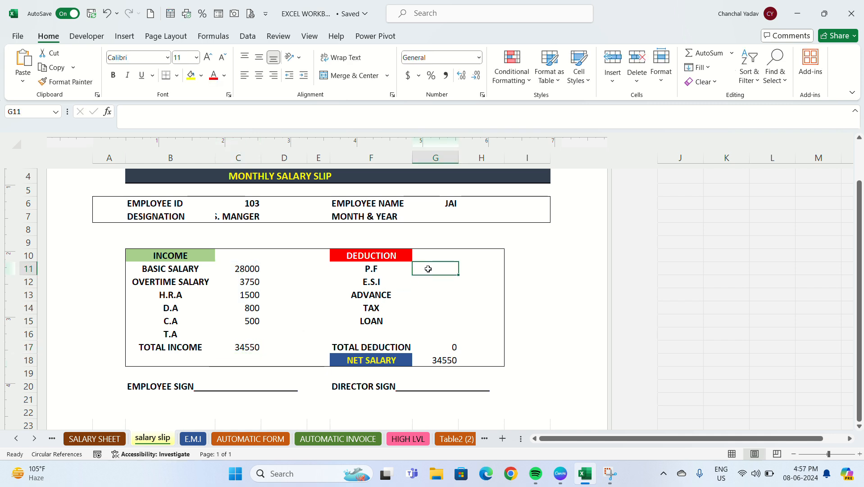
click(261, 267)
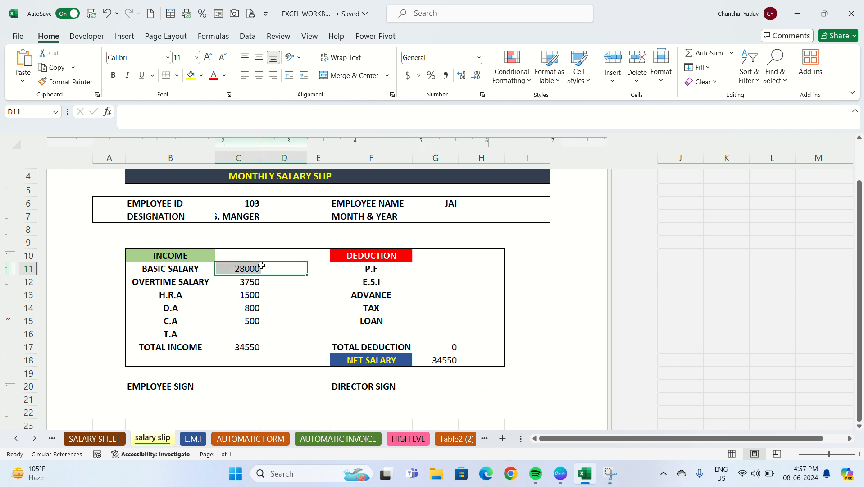
click(234, 317)
click(244, 270)
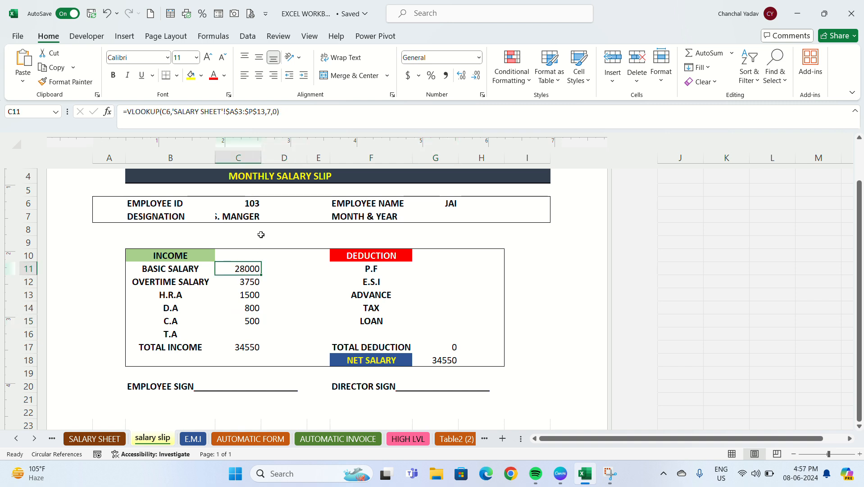
drag(280, 112, 41, 120)
key(ctrl+c)
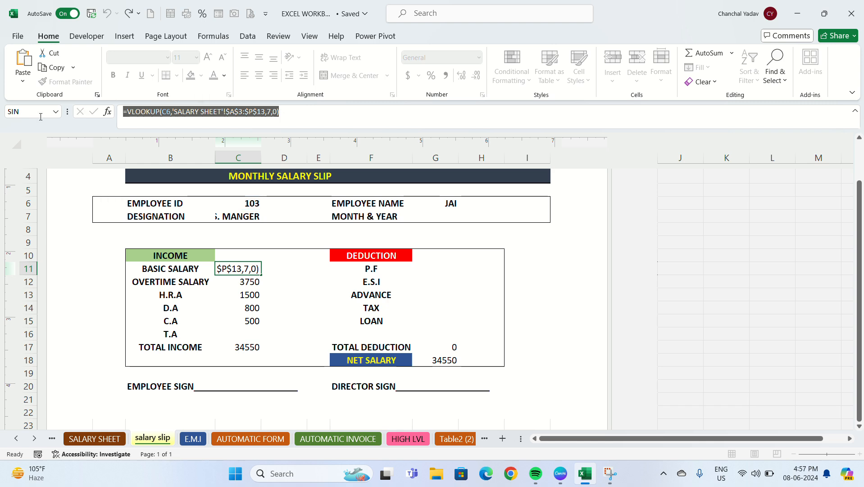
key(Return)
click(444, 271)
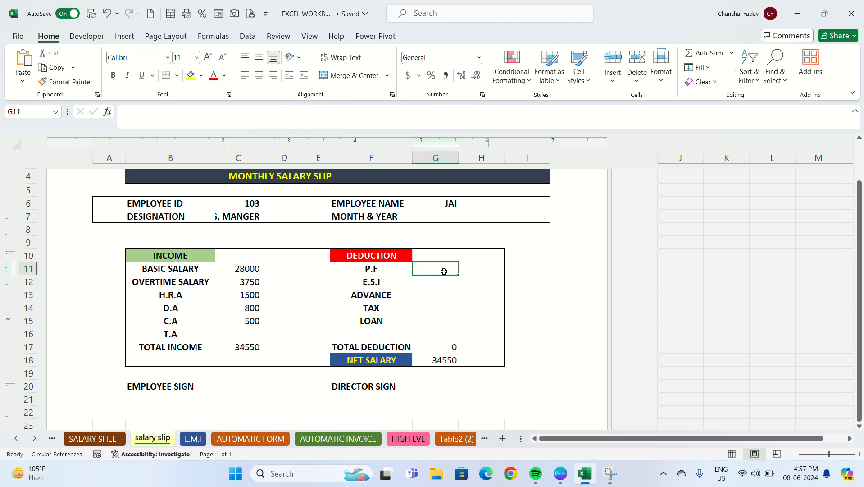
key(ctrl+v)
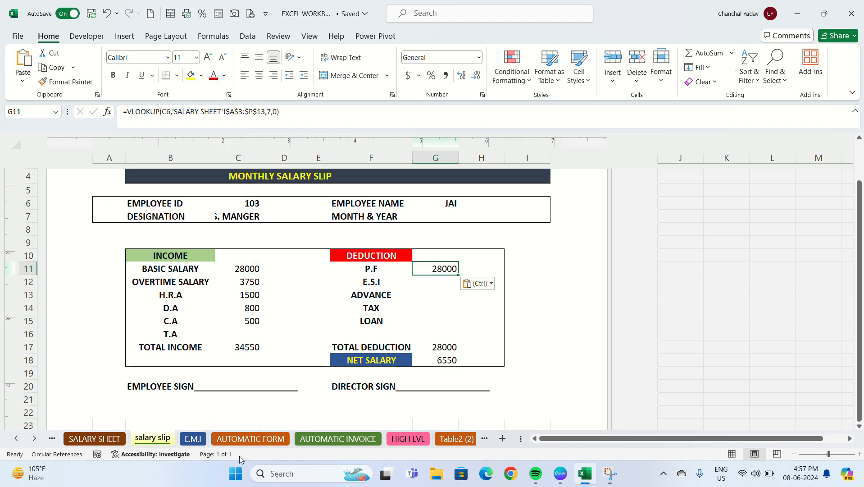
Check the P.F column's position in SALARY SHEET and set the VLOOKUP column index in cell G11 to 14
click(79, 438)
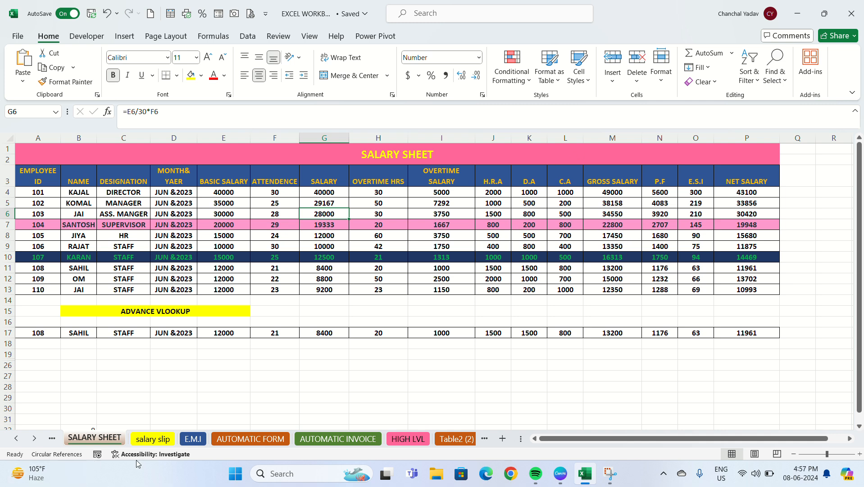
click(152, 438)
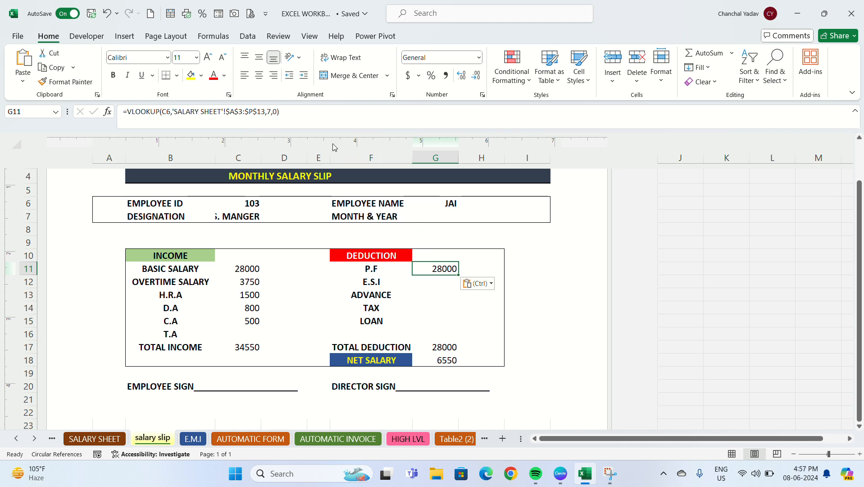
click(270, 111)
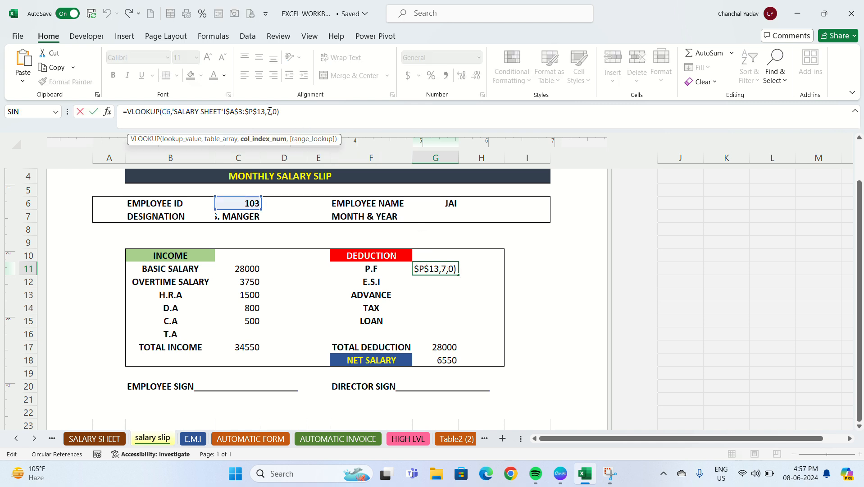
key(BackSpace)
text(14)
key(Return)
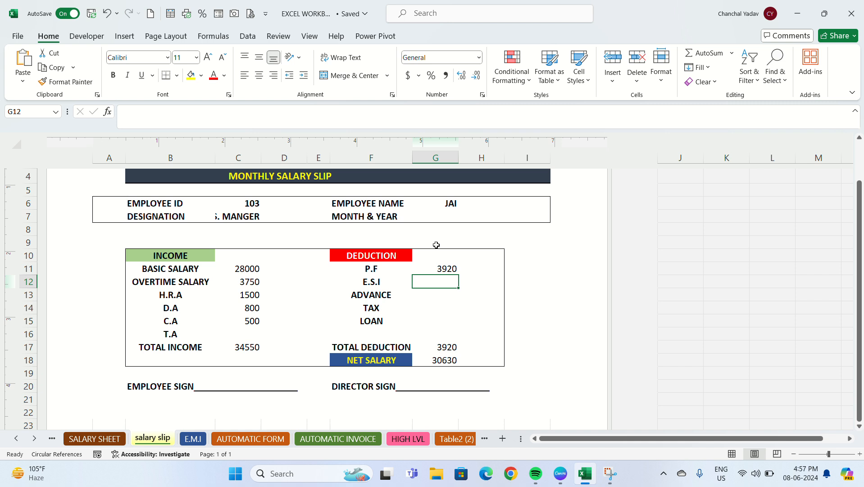
Copy the full VLOOKUP formula text from P.F cell G11 into E.S.I cell G12
click(435, 264)
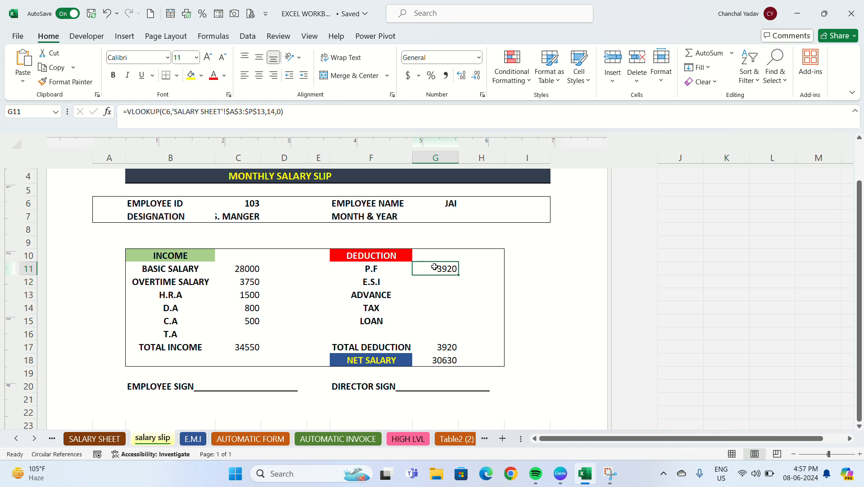
drag(313, 113, 30, 113)
key(ctrl+c)
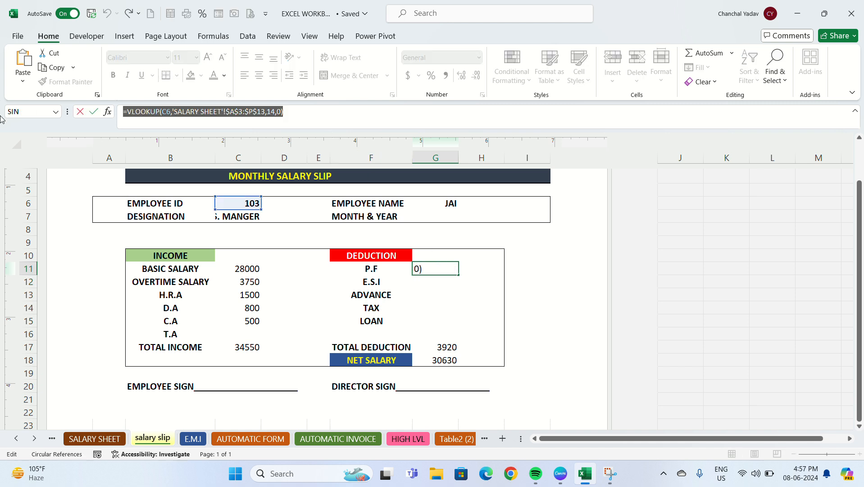
key(Return)
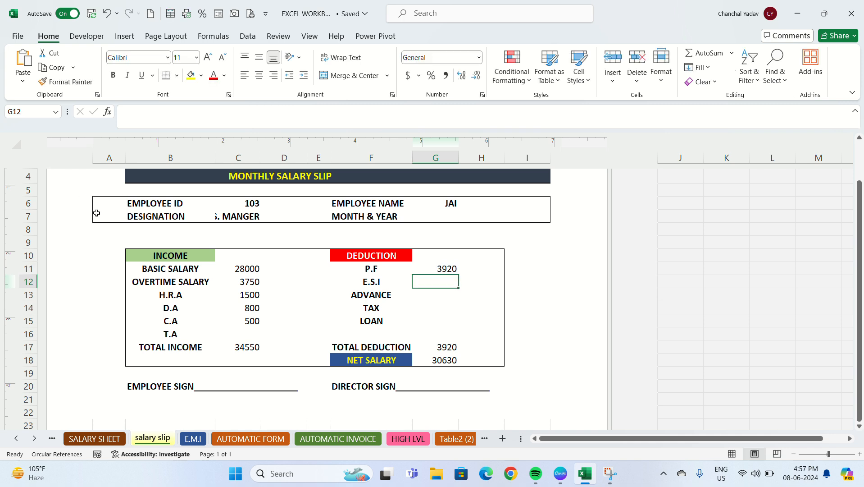
key(ctrl+v)
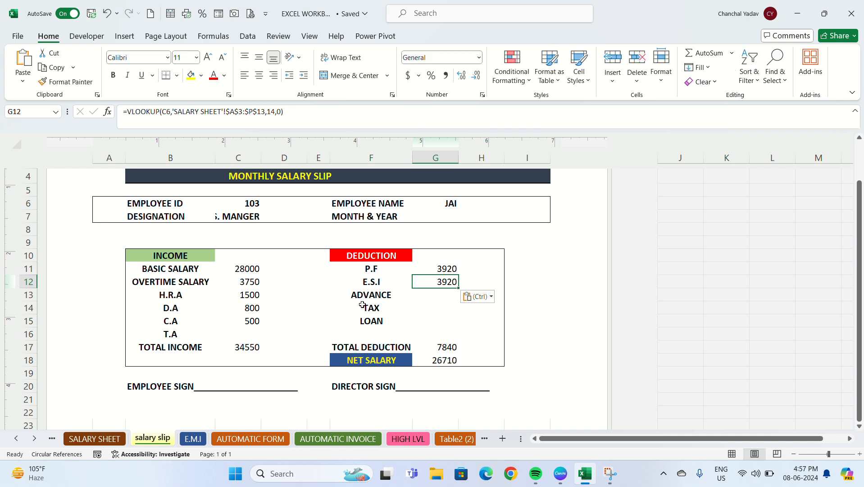
Set the VLOOKUP column index in E.S.I cell G12 to 15
click(434, 270)
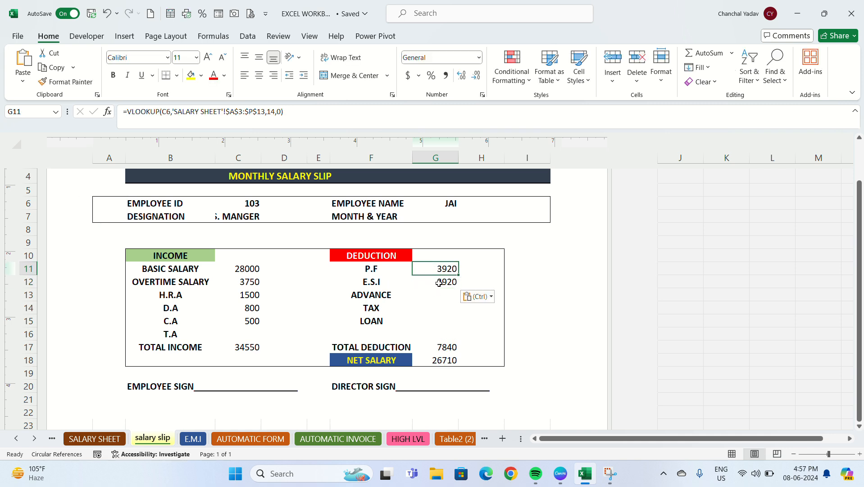
click(439, 283)
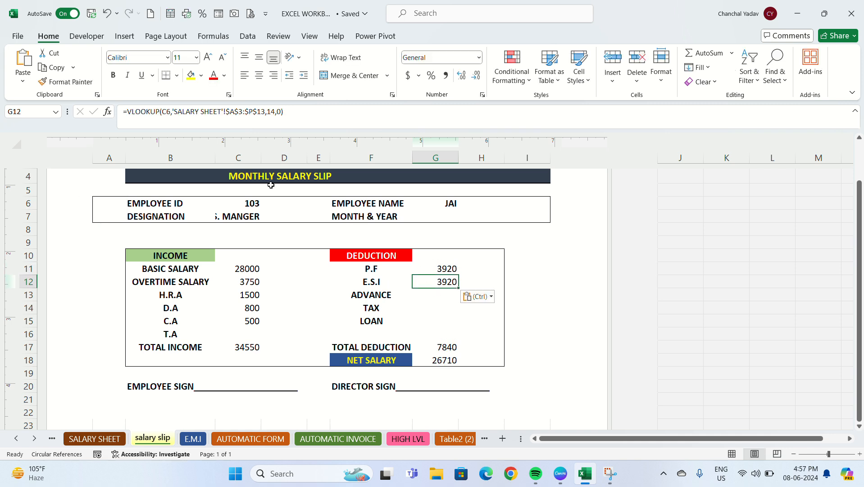
click(275, 112)
key(BackSpace)
text(5)
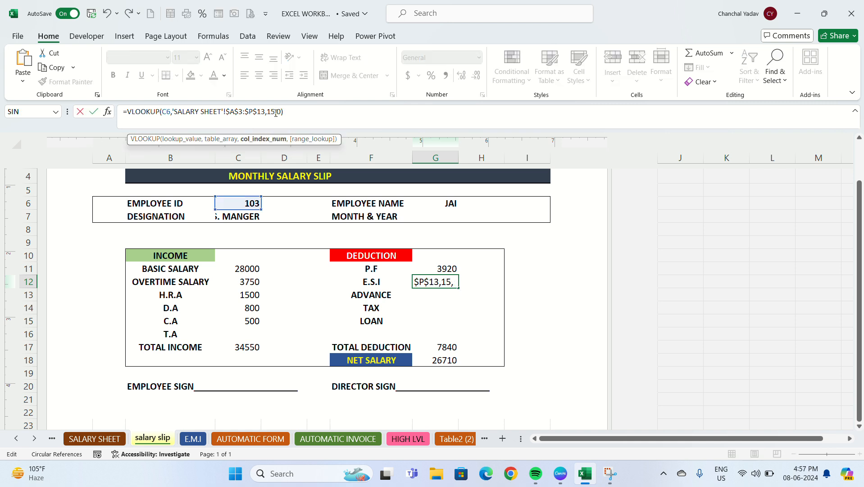
key(Return)
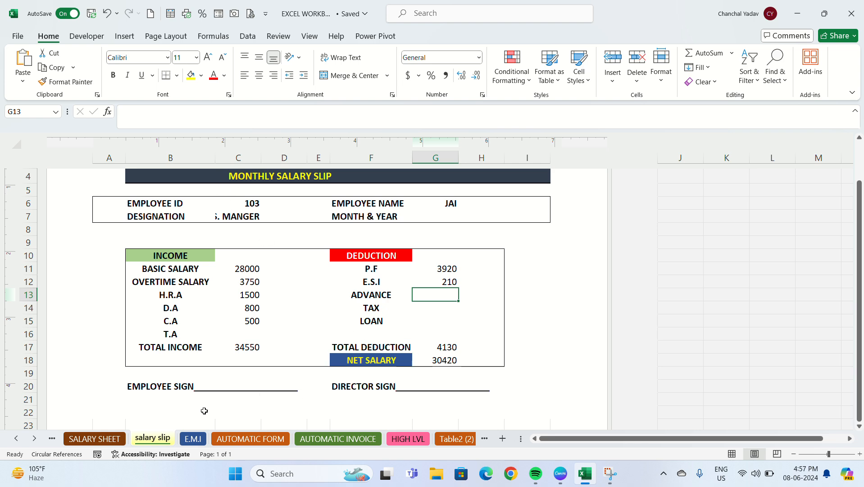
Check the row of employee 103 in SALARY SHEET against the amounts on the salary slip
click(98, 441)
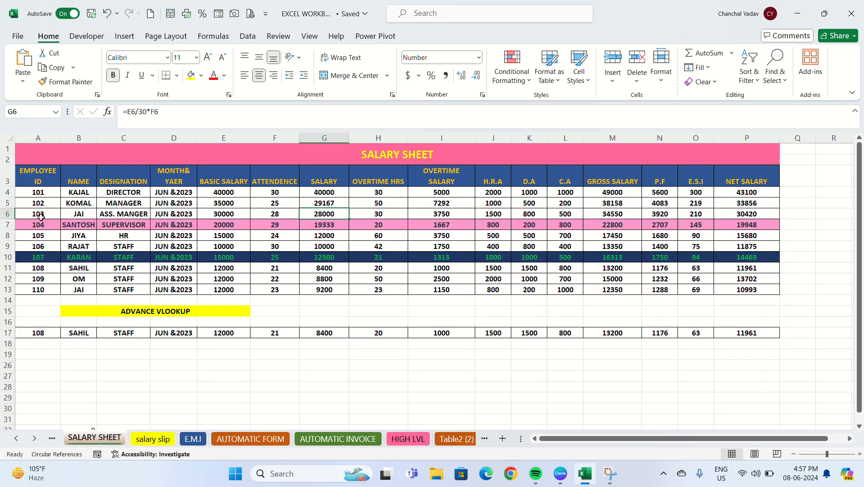
drag(41, 217, 762, 212)
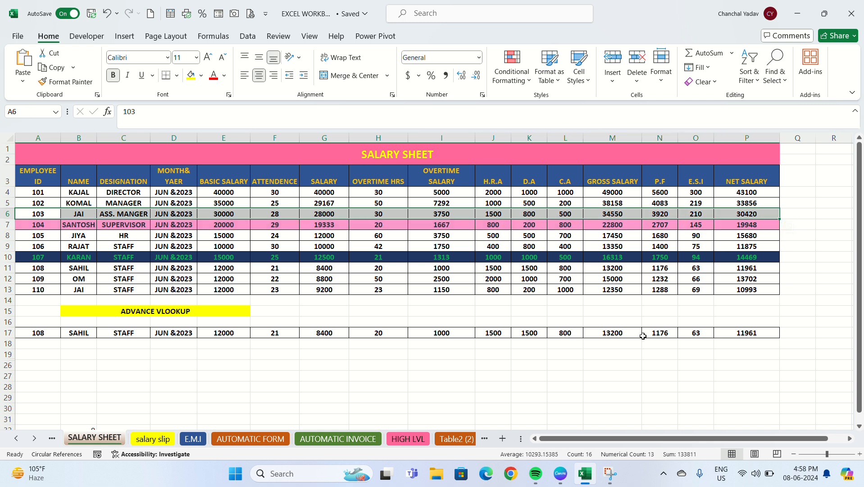
click(590, 362)
click(153, 439)
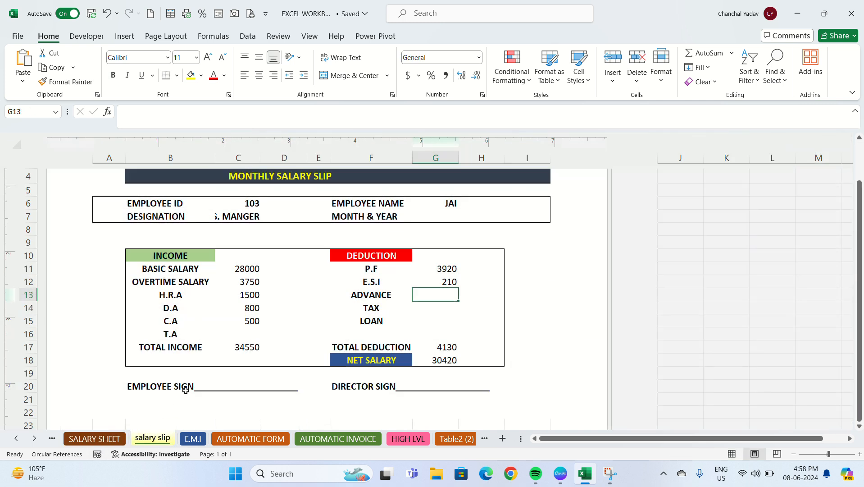
Change the Employee ID in salary slip cell C6 to 105 to test the lookups
click(256, 202)
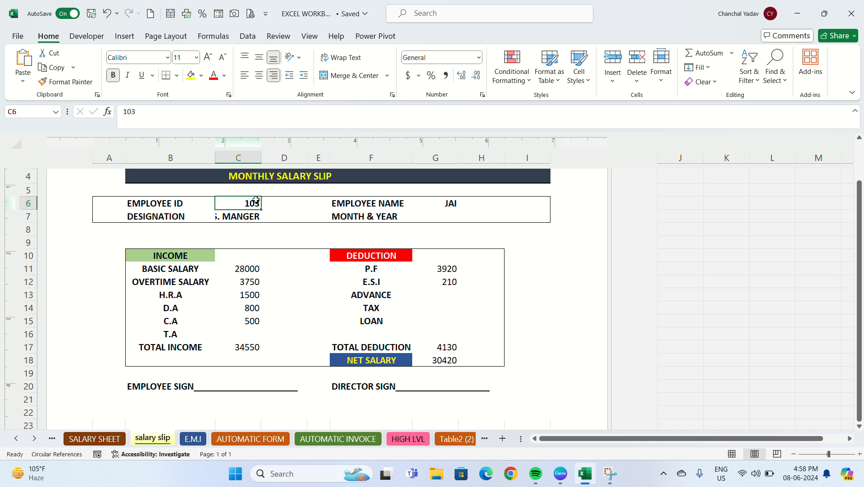
key(BackSpace)
text(105)
key(Return)
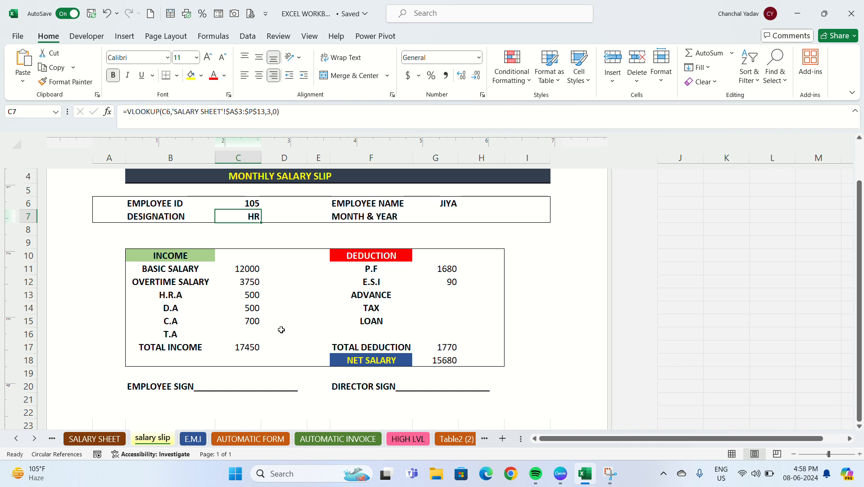
Add list data validation to Employee ID cell C6 with SALARY SHEET range $A$4:$A$13 as its source
scroll(281, 330, up, 3)
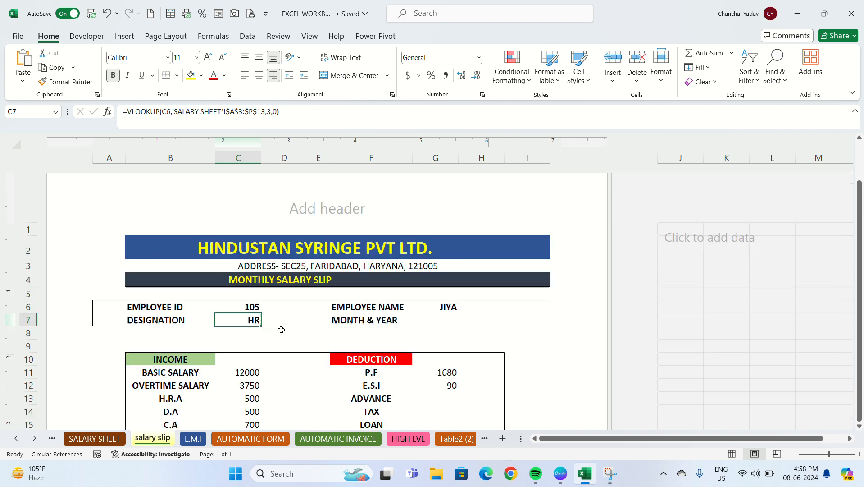
click(230, 306)
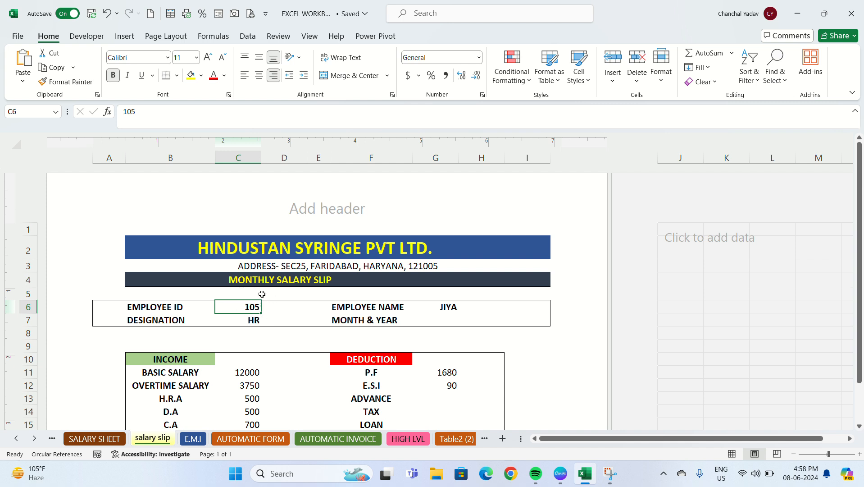
click(250, 39)
click(509, 83)
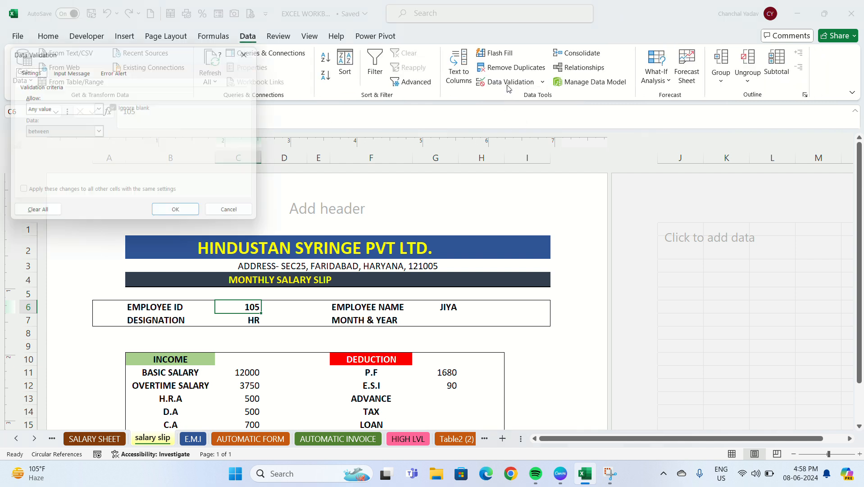
click(68, 108)
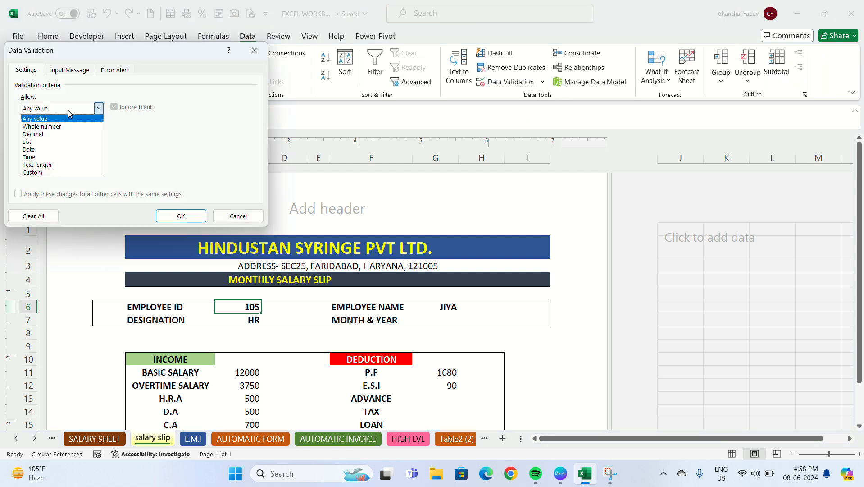
click(62, 147)
click(60, 156)
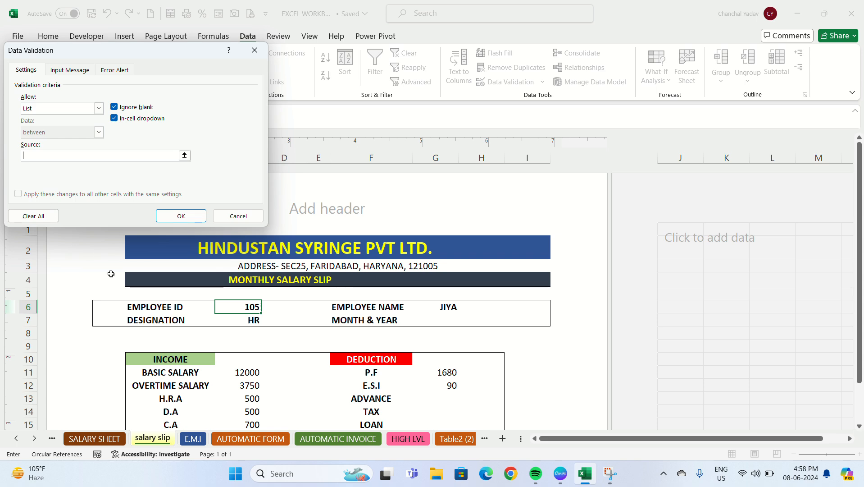
click(95, 438)
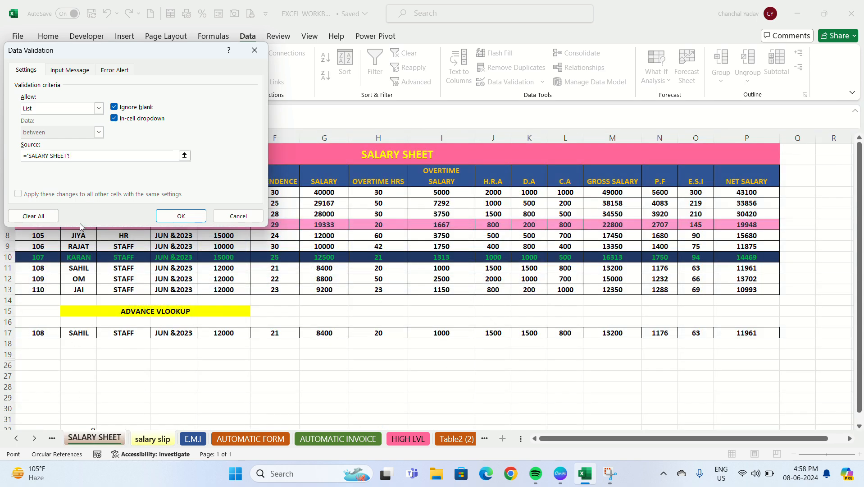
drag(119, 46, 329, 105)
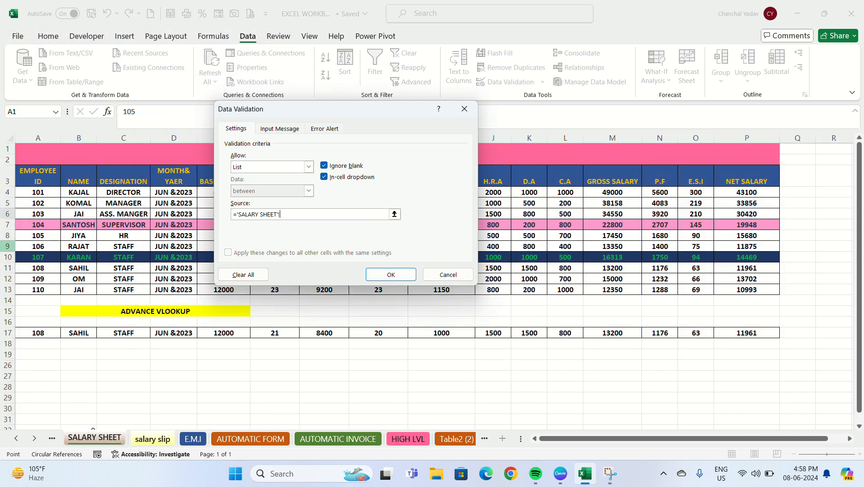
drag(45, 195, 33, 294)
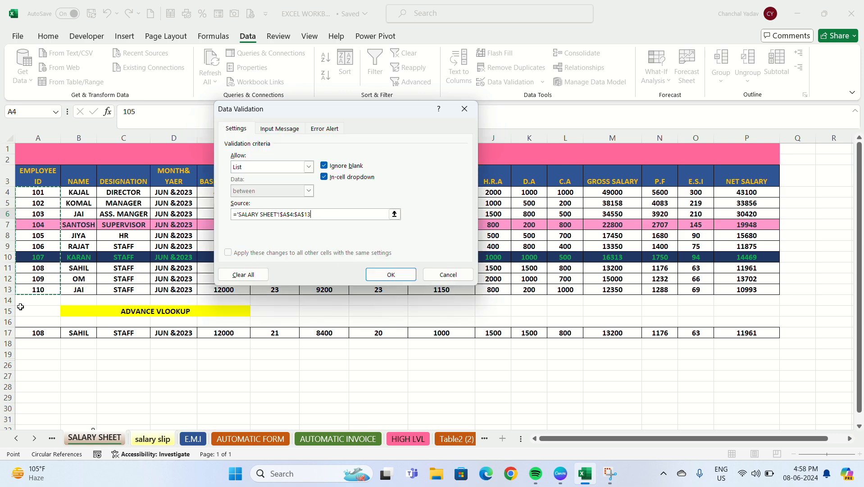
click(404, 275)
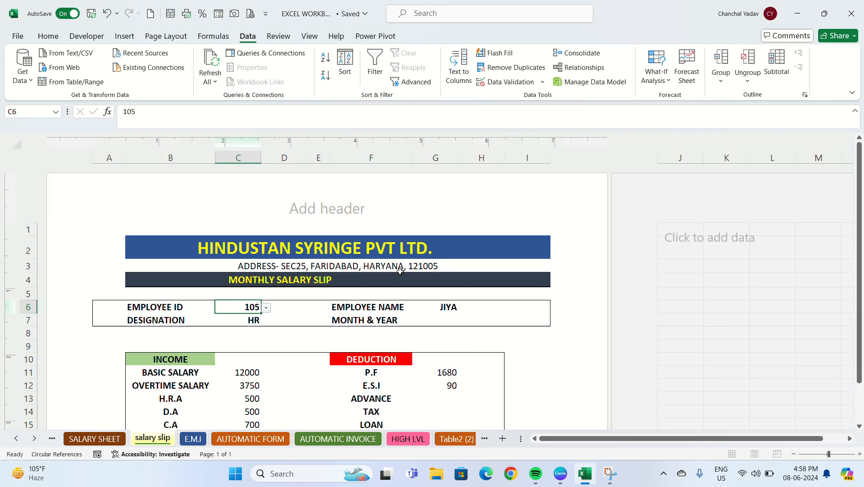
Test the Employee ID dropdown in cell C6 by choosing 106, followed by 108
click(267, 308)
click(227, 348)
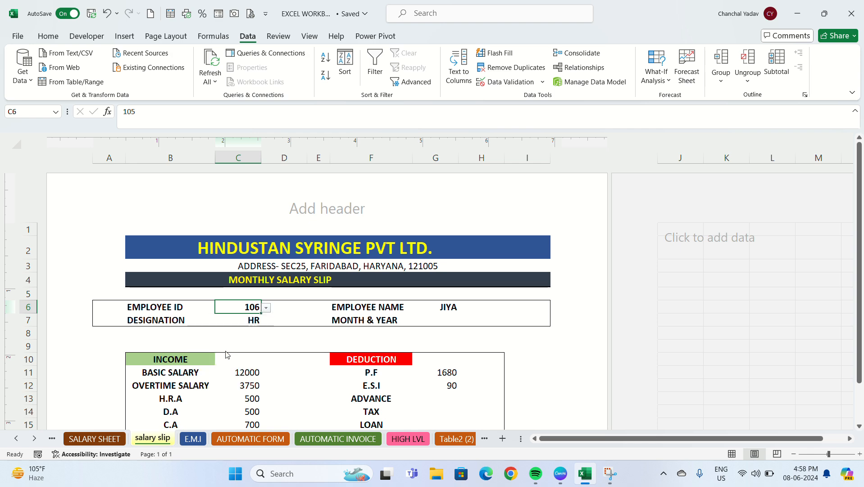
scroll(227, 355, down, 4)
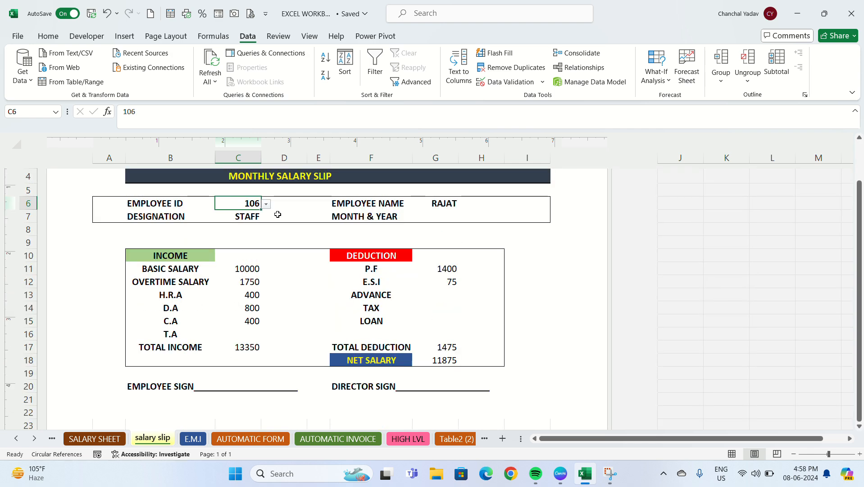
click(267, 205)
click(230, 262)
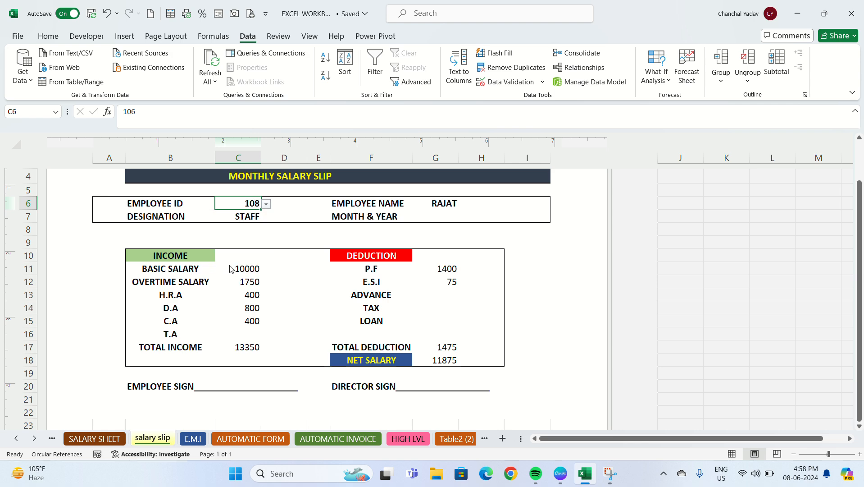